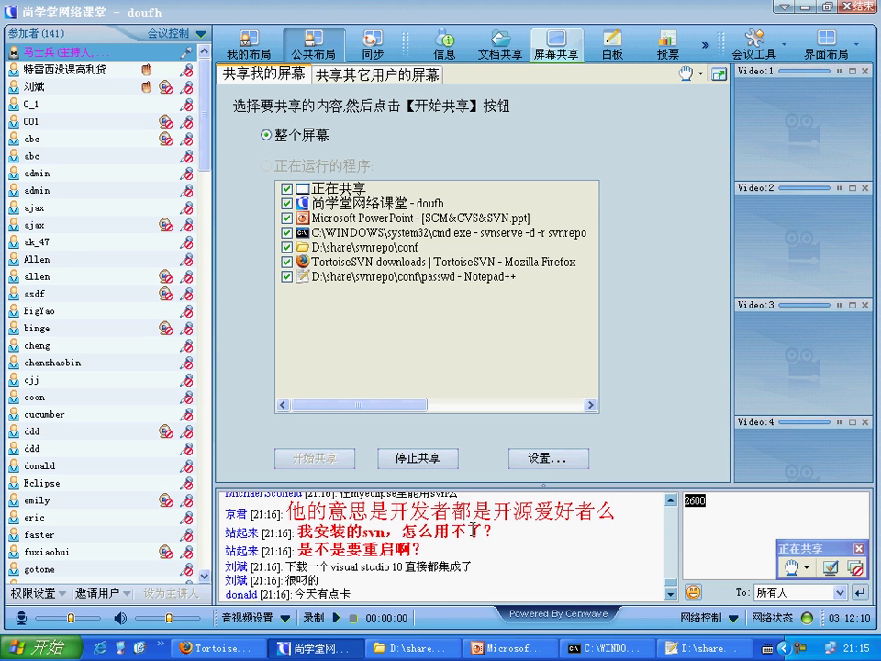
Read the classroom chat, highlighting the questions about exposed XML configuration files and the 尚学堂 forum, and dismiss the notification popup.
scroll(341, 519, "up", 2)
left_click_drag(428, 514, 224, 496)
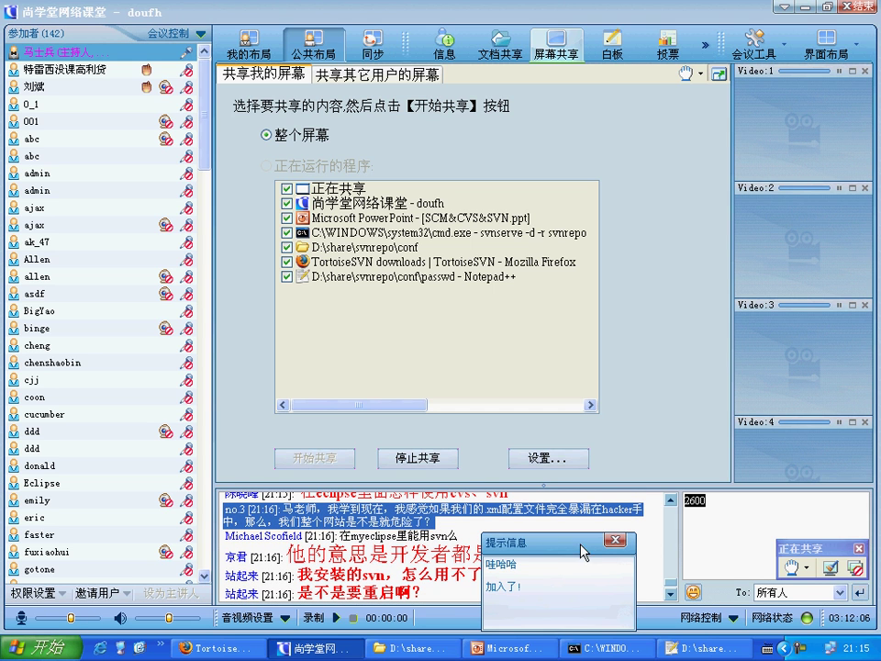
left_click(613, 541)
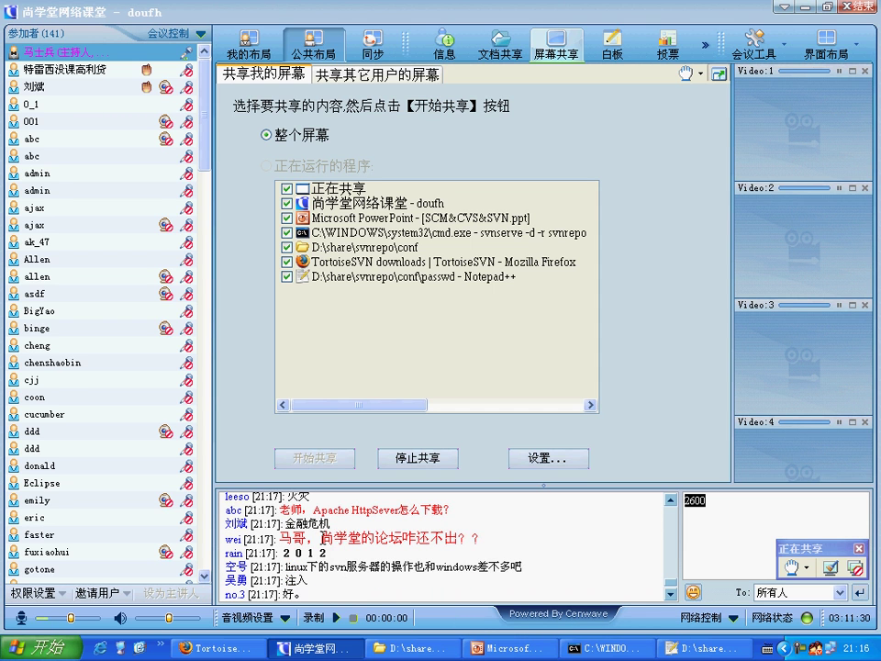
left_click_drag(320, 524, 384, 532)
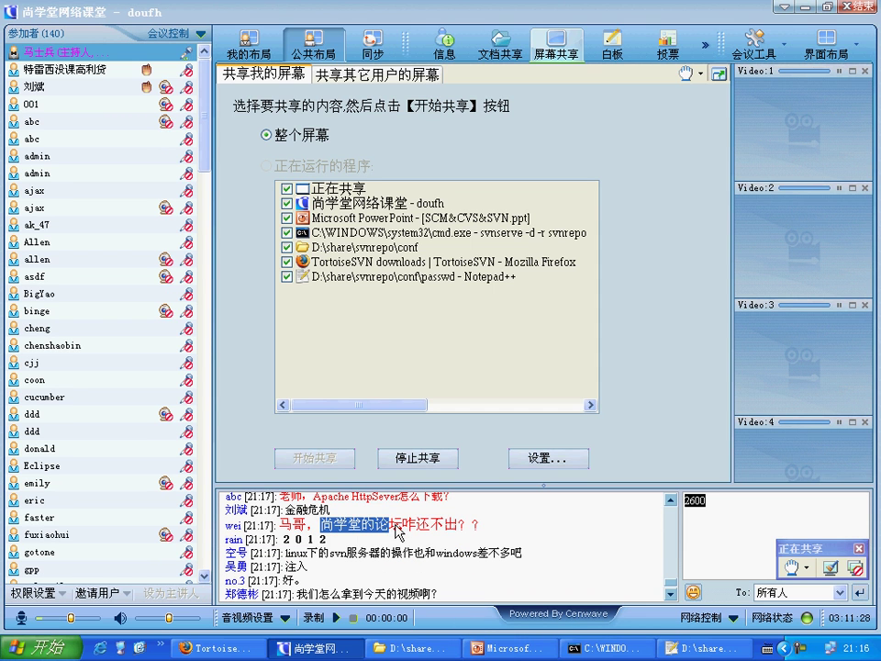
left_click(313, 520)
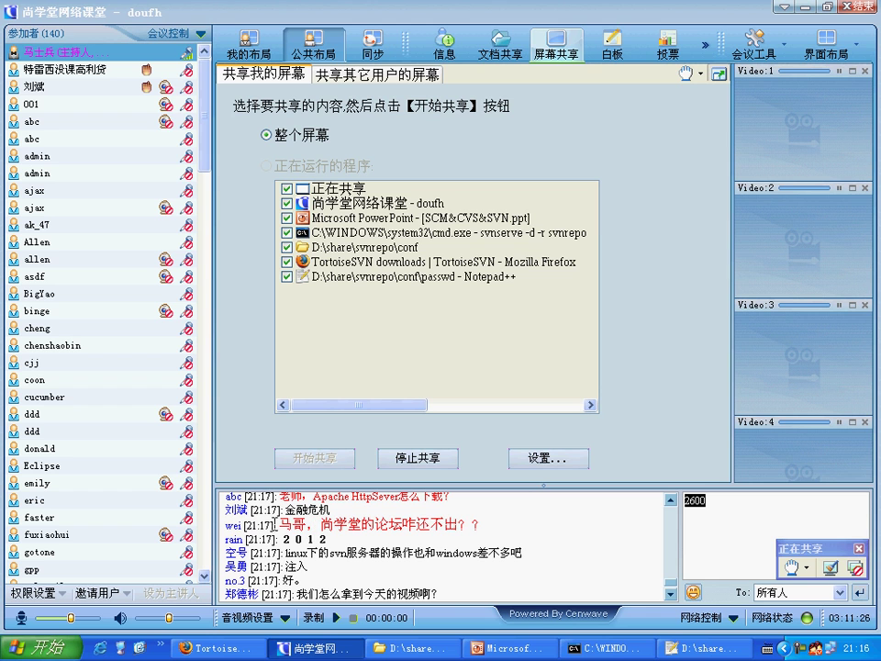
left_click_drag(319, 523, 402, 515)
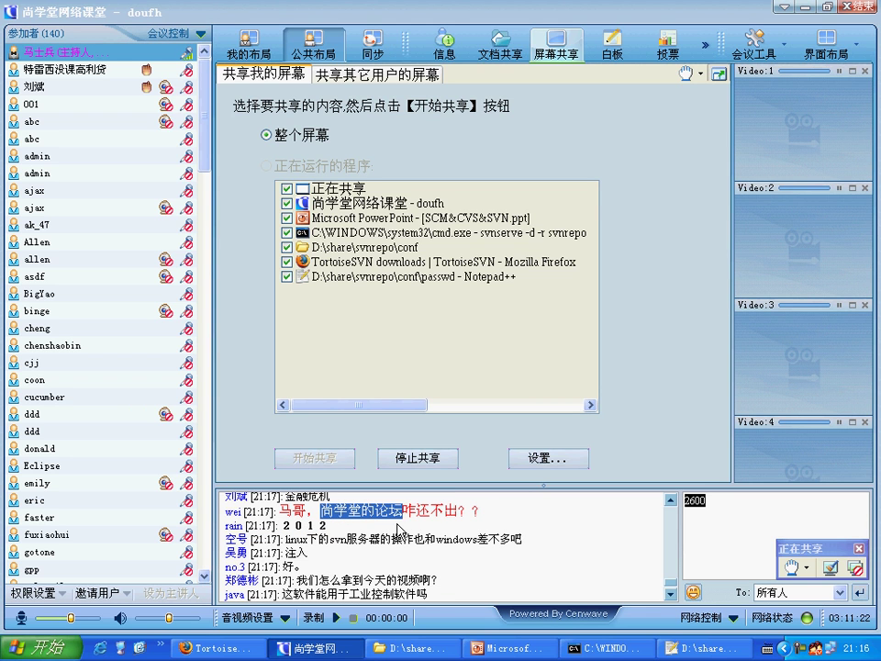
left_click(367, 528)
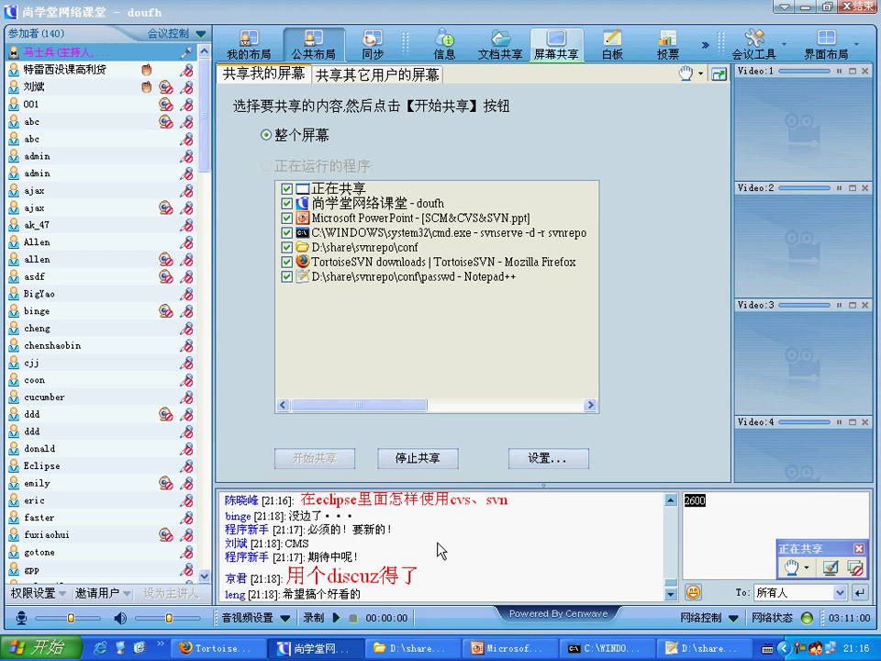
Put the classroom and PowerPoint windows out of the way and bring up the command window running svnserve.
left_click(311, 649)
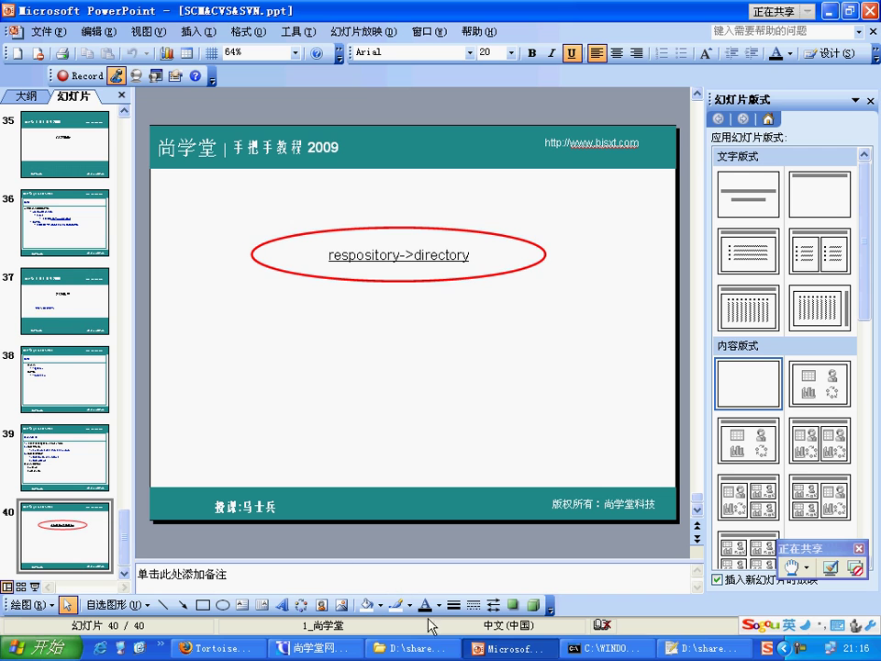
left_click(606, 649)
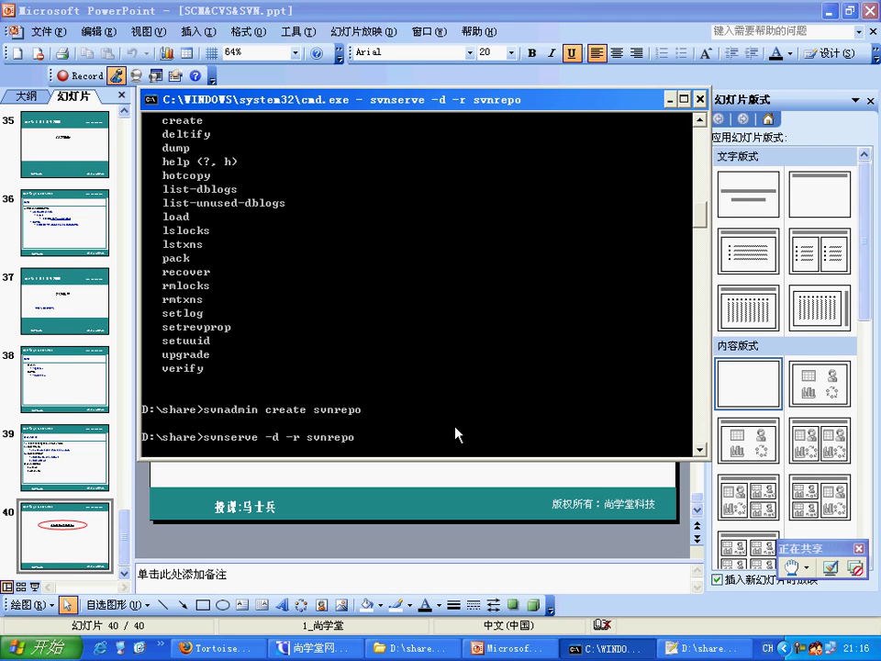
left_click(435, 507)
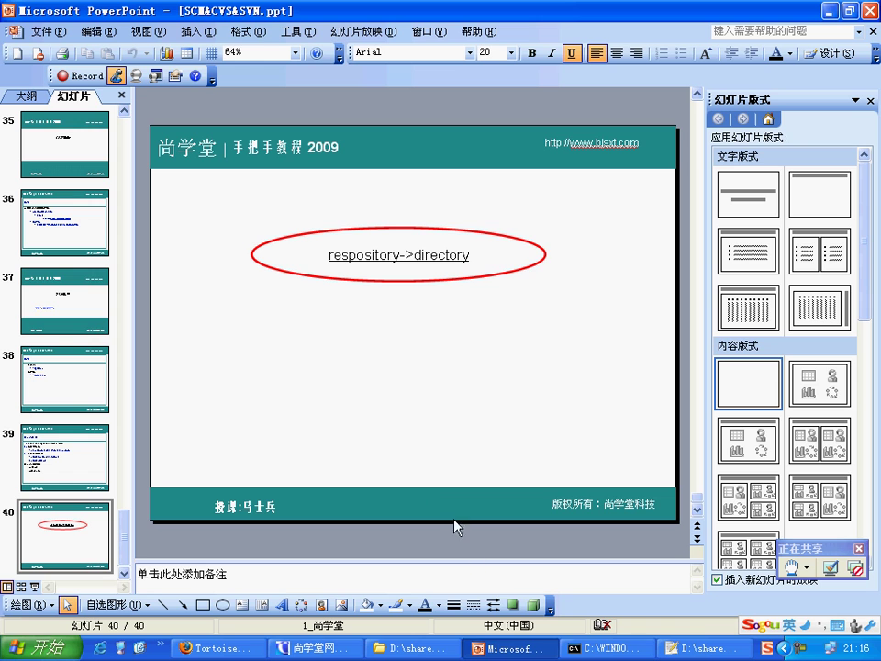
left_click(494, 647)
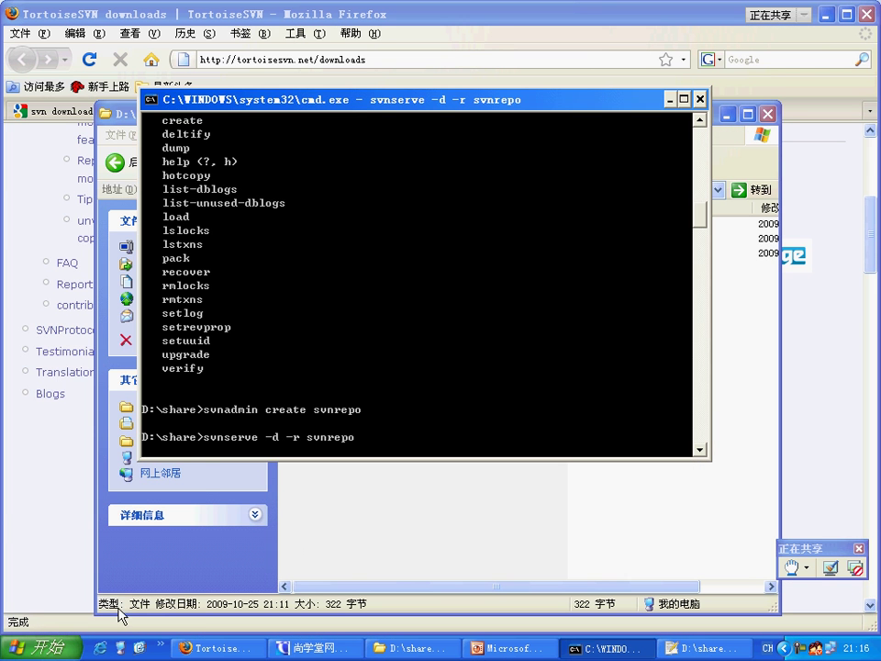
Launch TortoiseSVN from the installed programs and dismiss its information dialog.
left_click(36, 647)
mouse_move(123, 452)
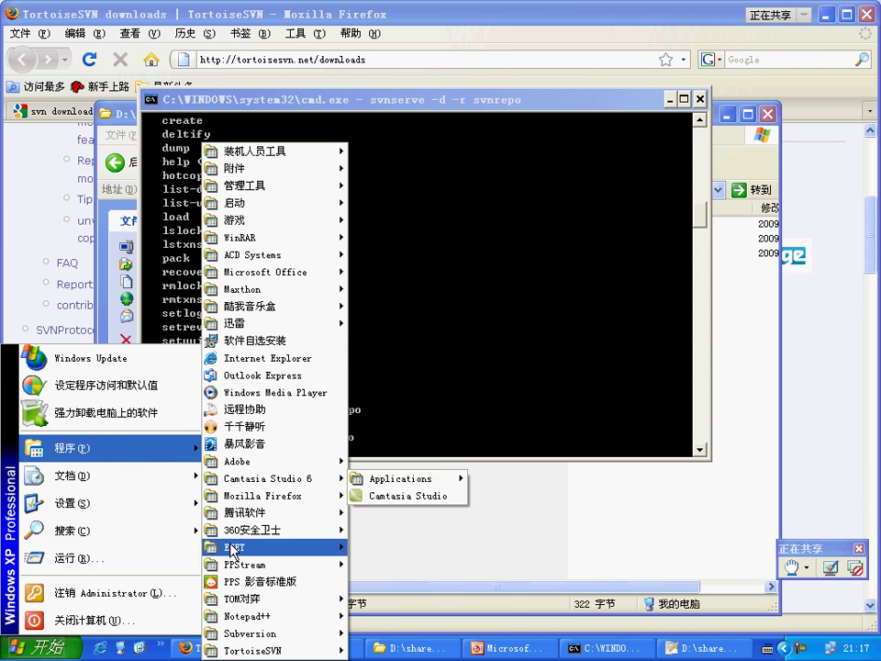
mouse_move(272, 649)
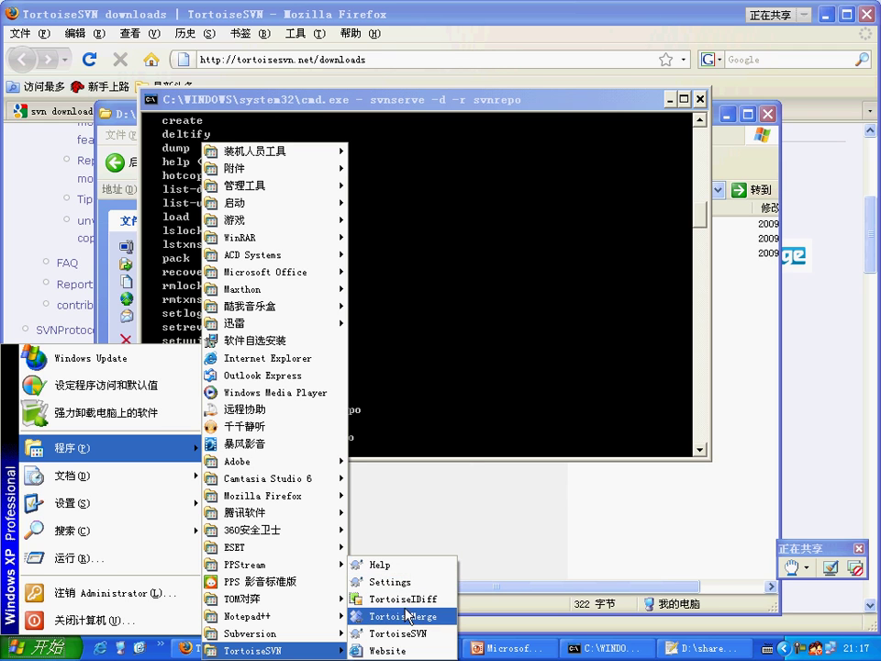
left_click(396, 633)
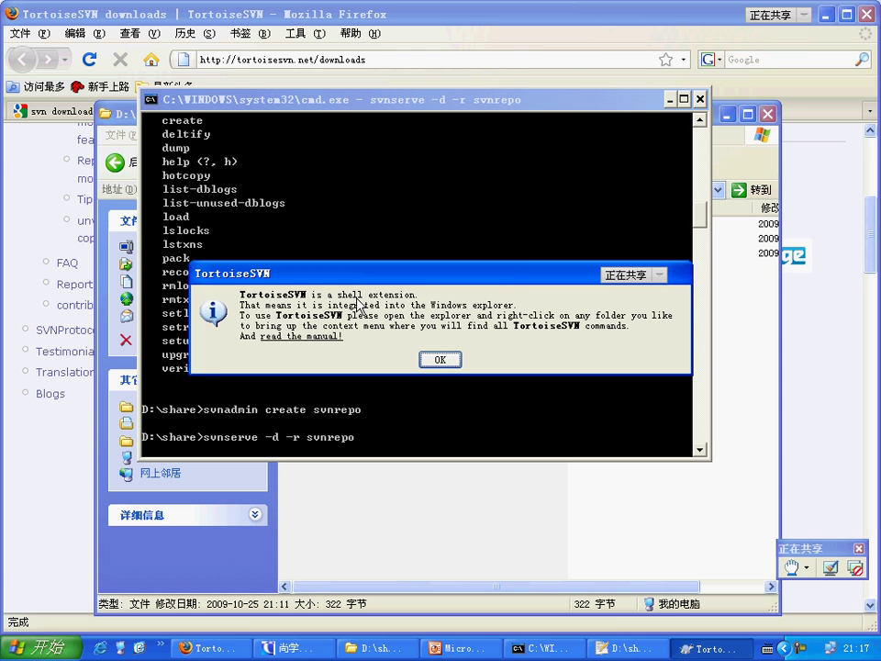
left_click(437, 359)
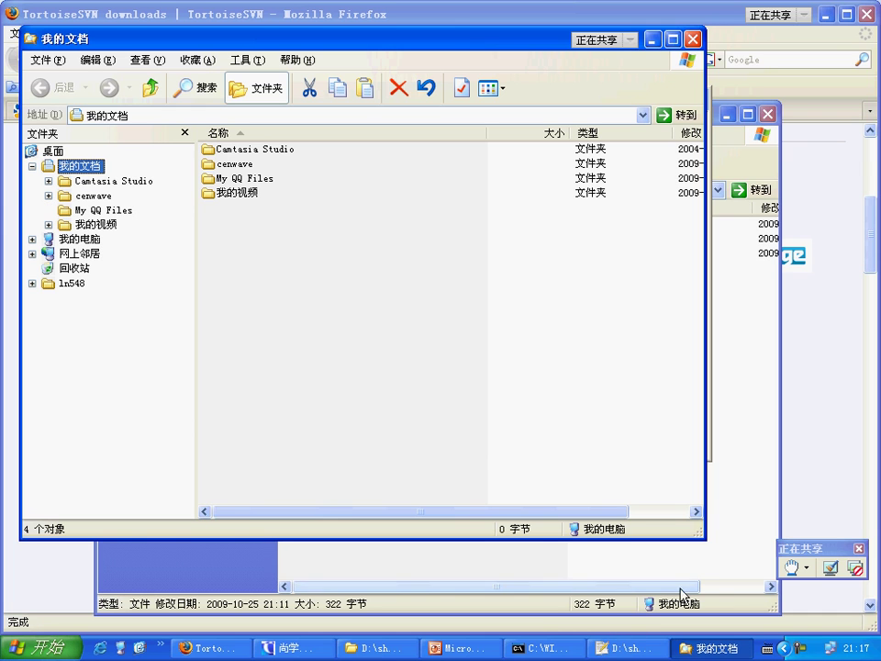
Browse to the share folder on drive D in Windows Explorer.
left_click(32, 238)
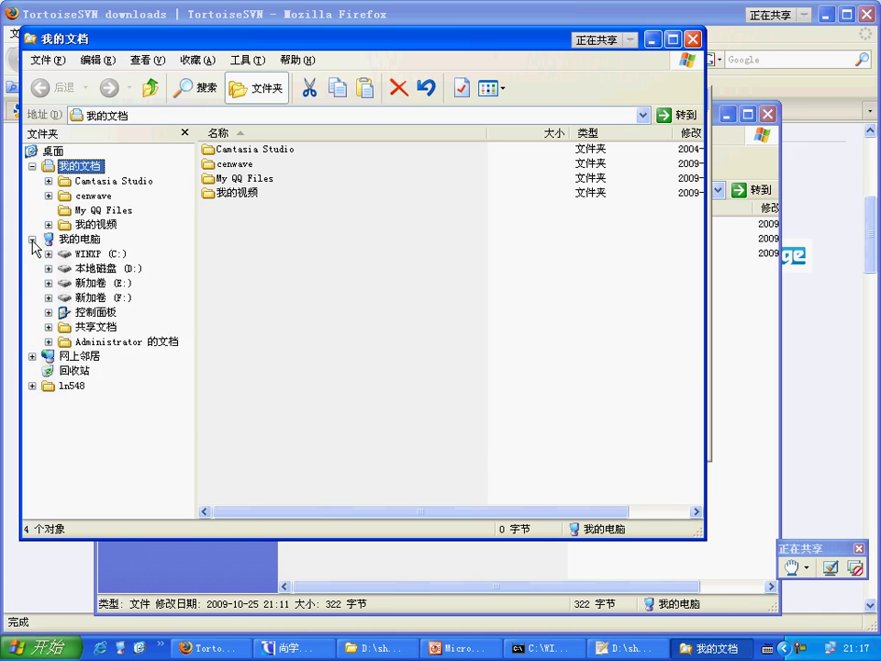
left_click(101, 268)
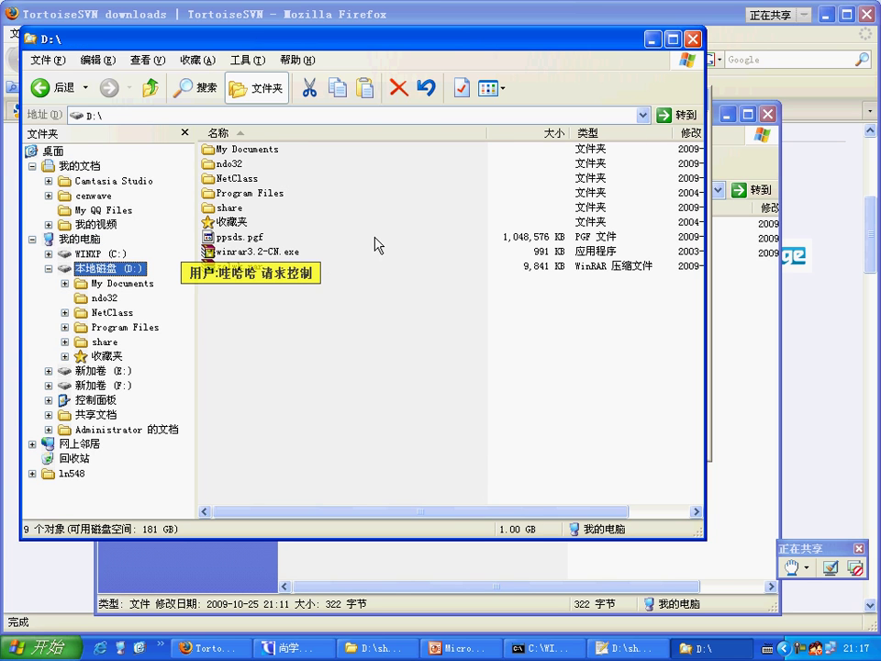
right_click(283, 319)
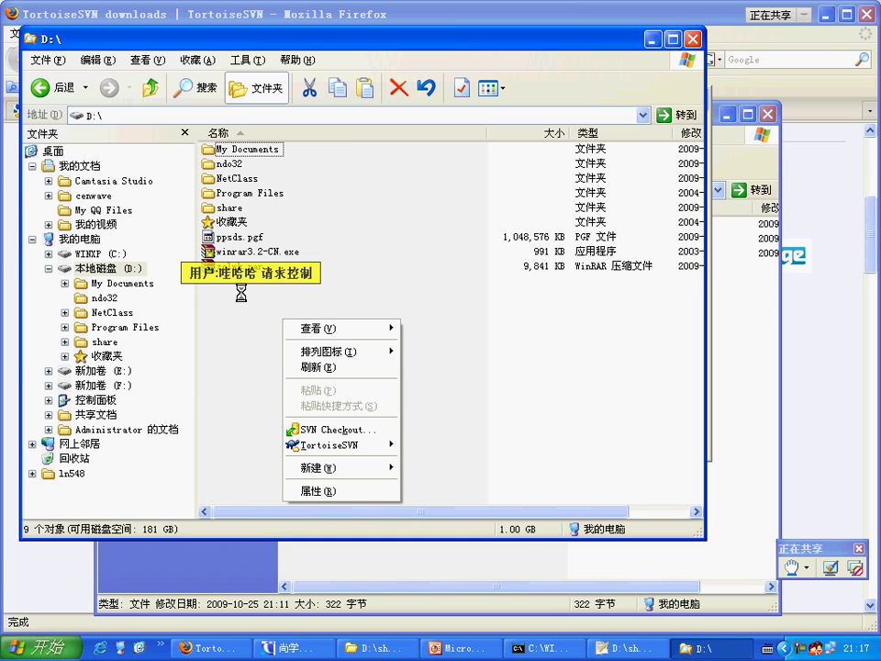
left_click(245, 209)
double_click(245, 209)
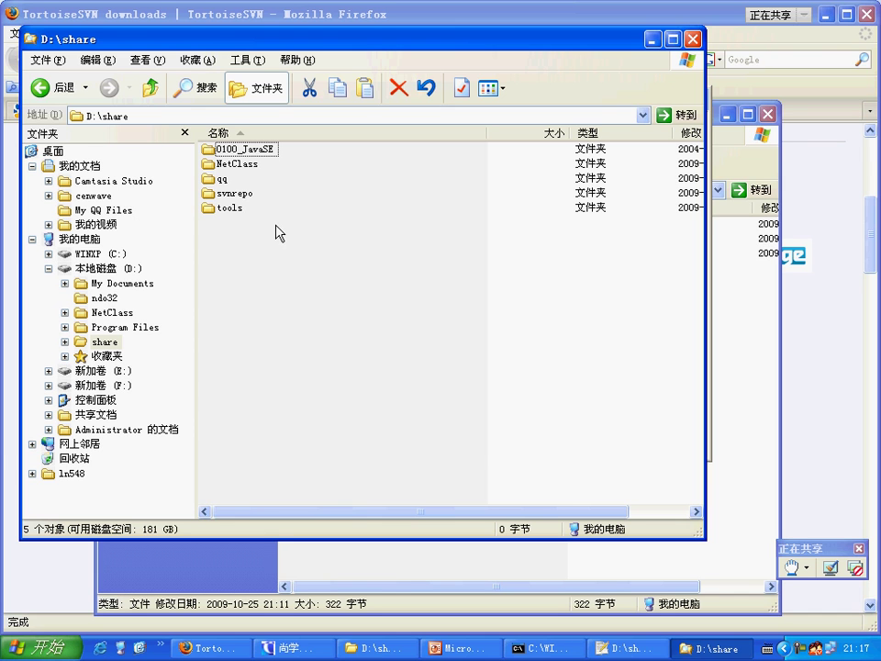
Create a new folder named u1 inside D:\share.
right_click(263, 257)
mouse_move(294, 424)
left_click(431, 420)
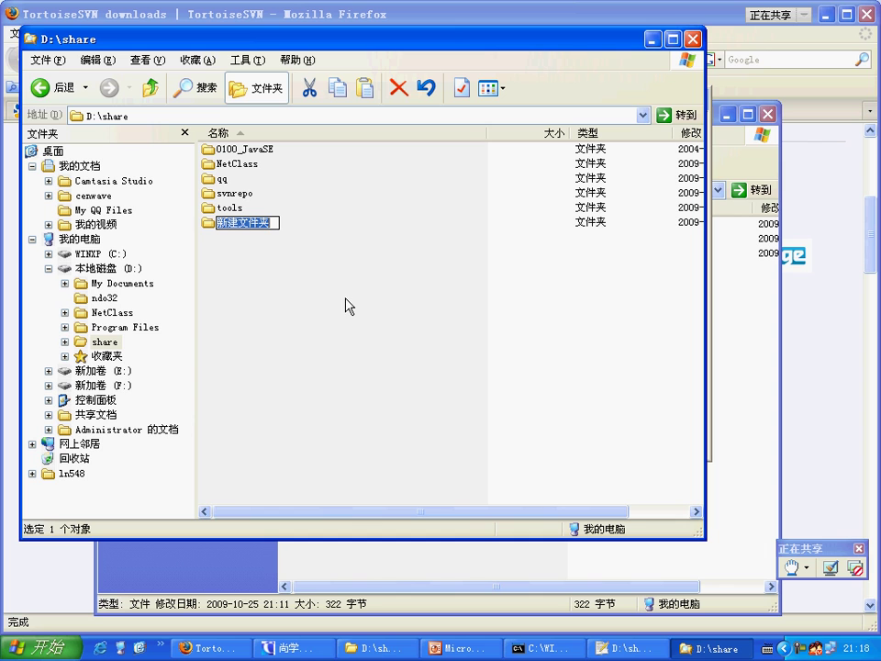
type("u1")
key("Return")
left_click(285, 271)
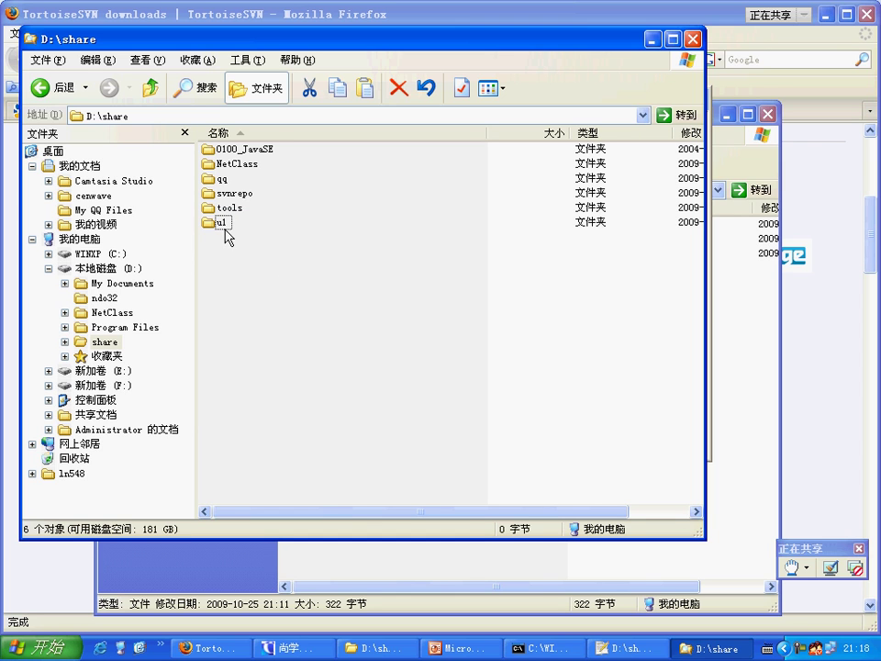
Inside the u1 folder, view the repository at svn://localhost with the TortoiseSVN Repo-browser, and close the browser.
double_click(222, 226)
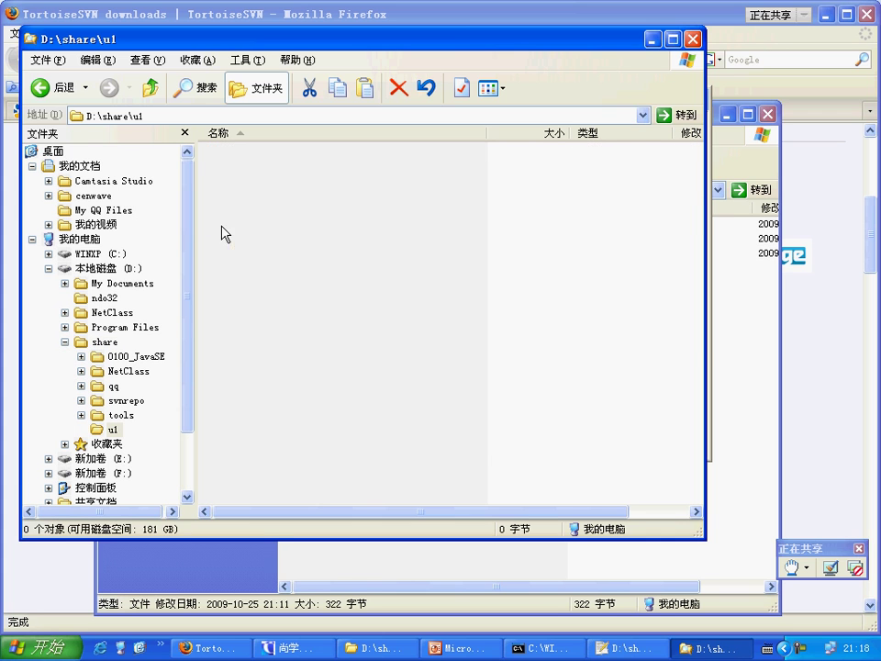
right_click(280, 227)
mouse_move(294, 241)
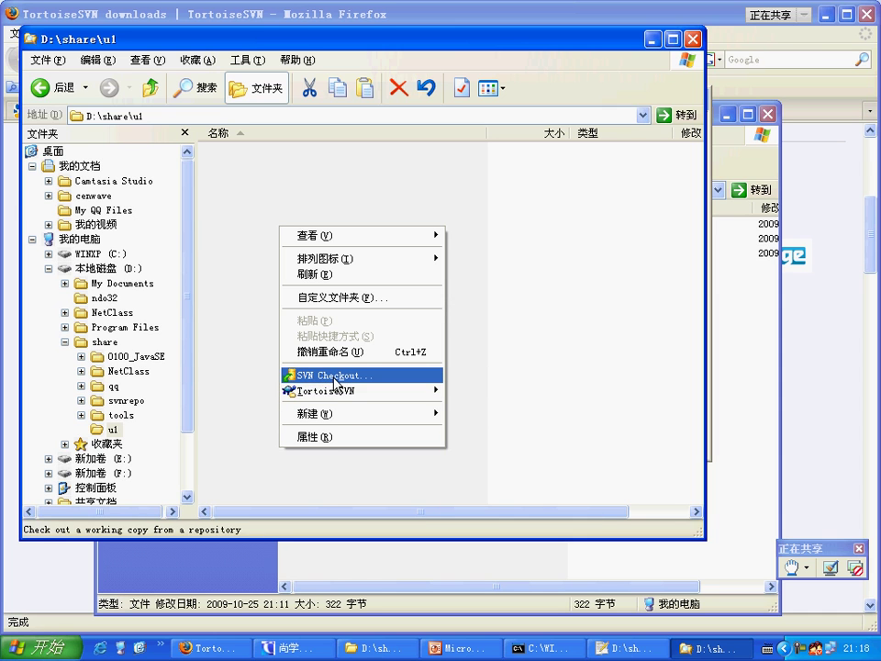
mouse_move(328, 396)
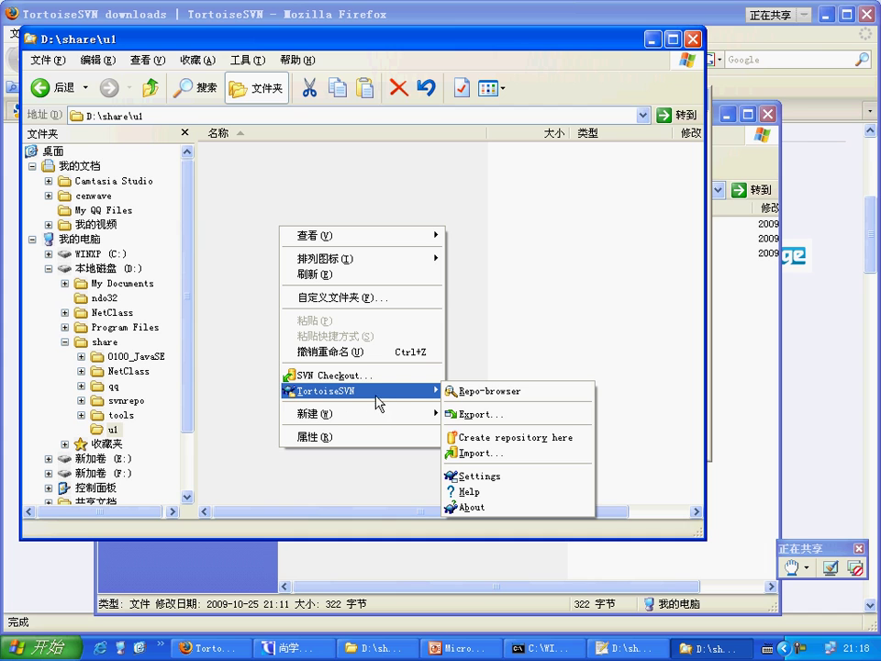
left_click(489, 392)
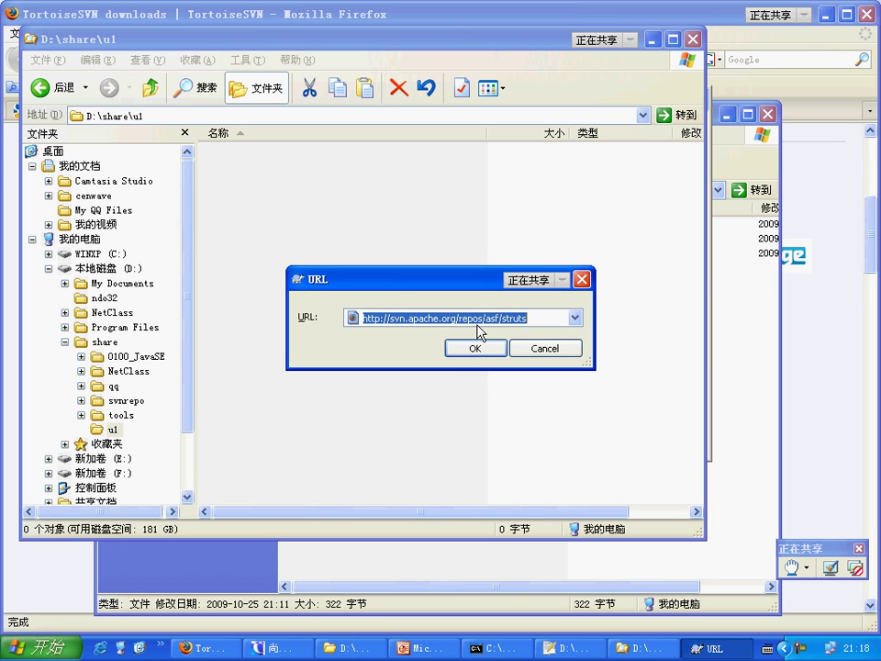
type("svn://")
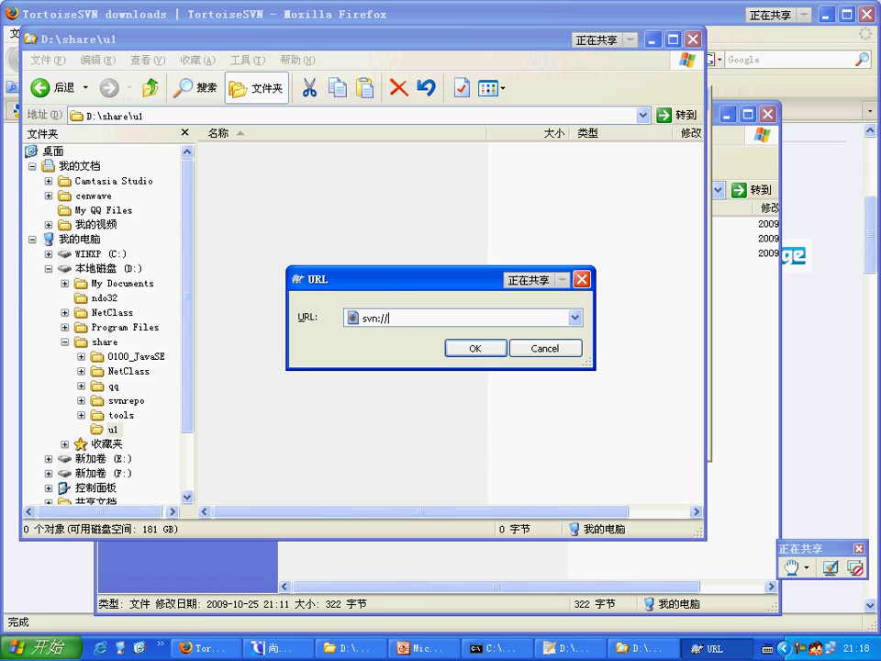
type("localhost")
left_click(473, 349)
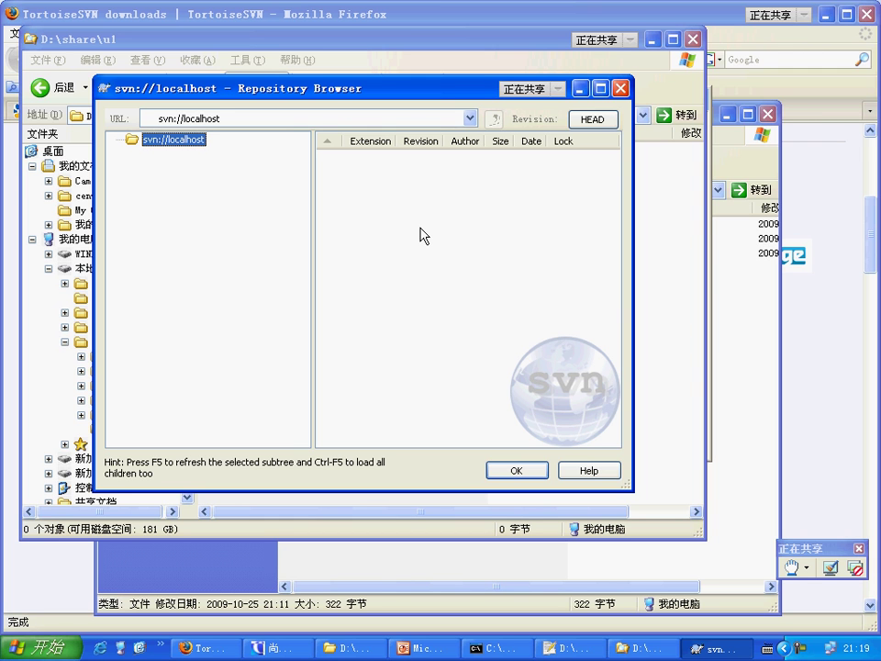
left_click(521, 471)
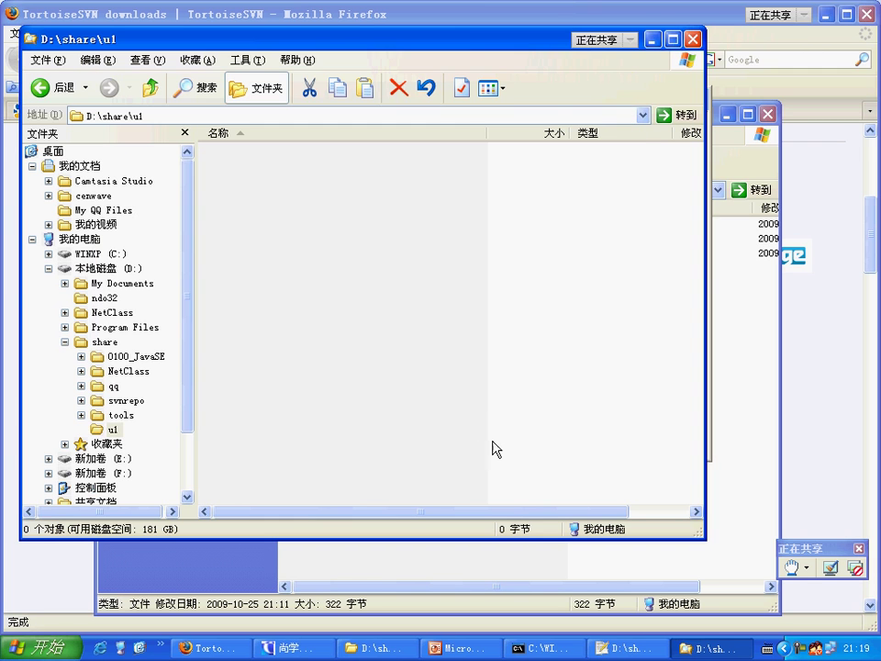
right_click(291, 193)
mouse_move(301, 202)
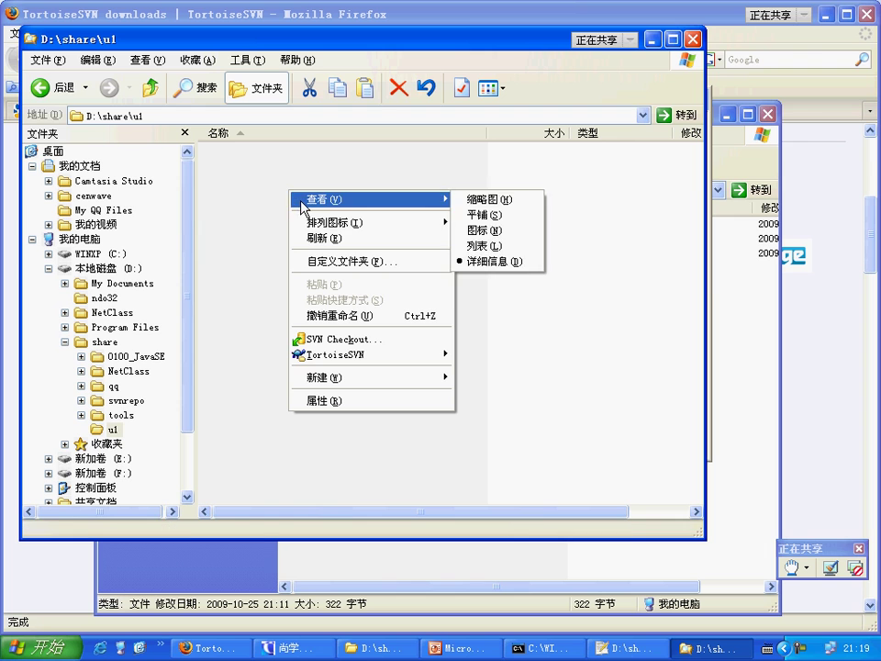
mouse_move(387, 355)
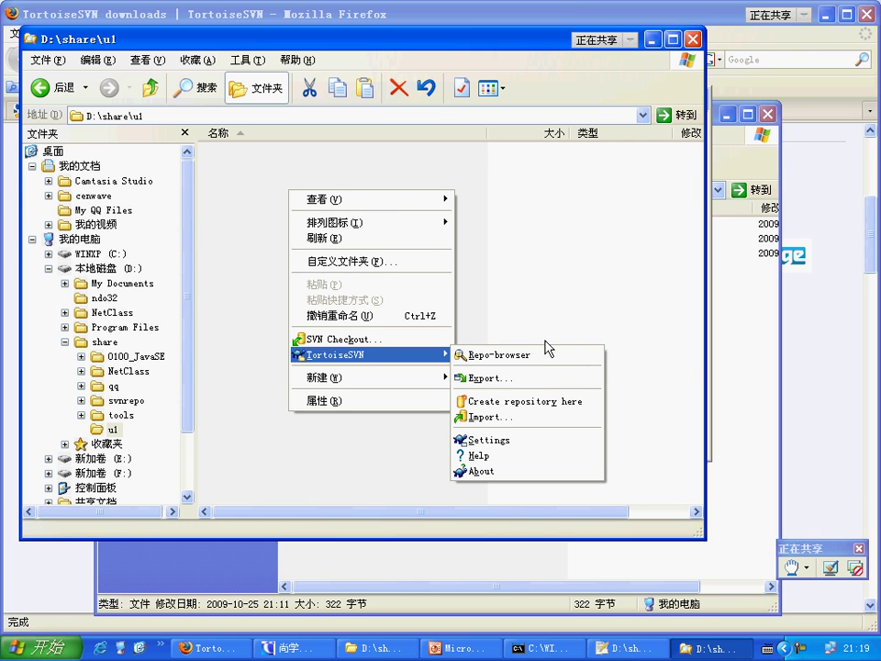
left_click(527, 293)
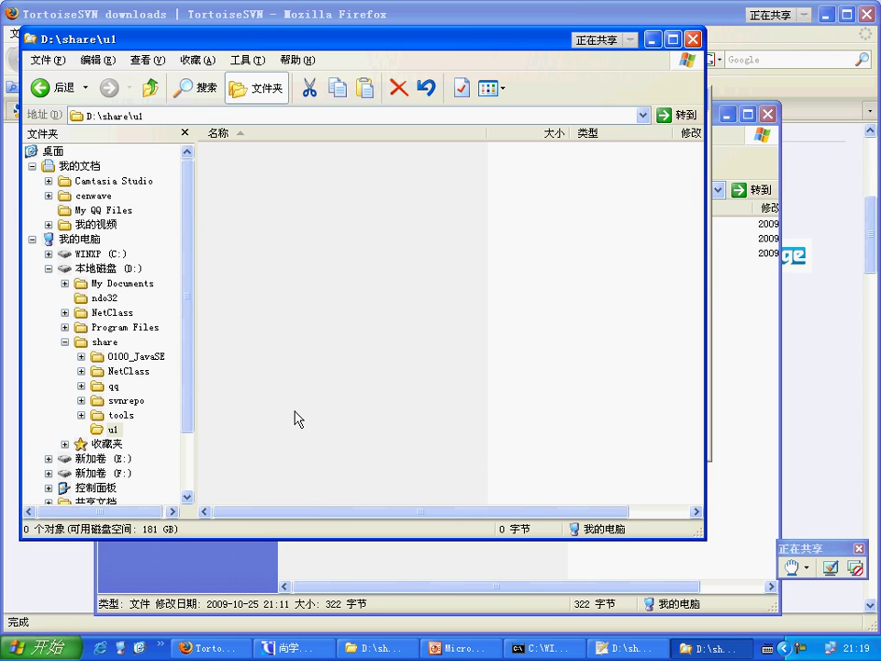
Switch to Firefox and search Google for "struts svn 地址" from the existing results page.
left_click(211, 649)
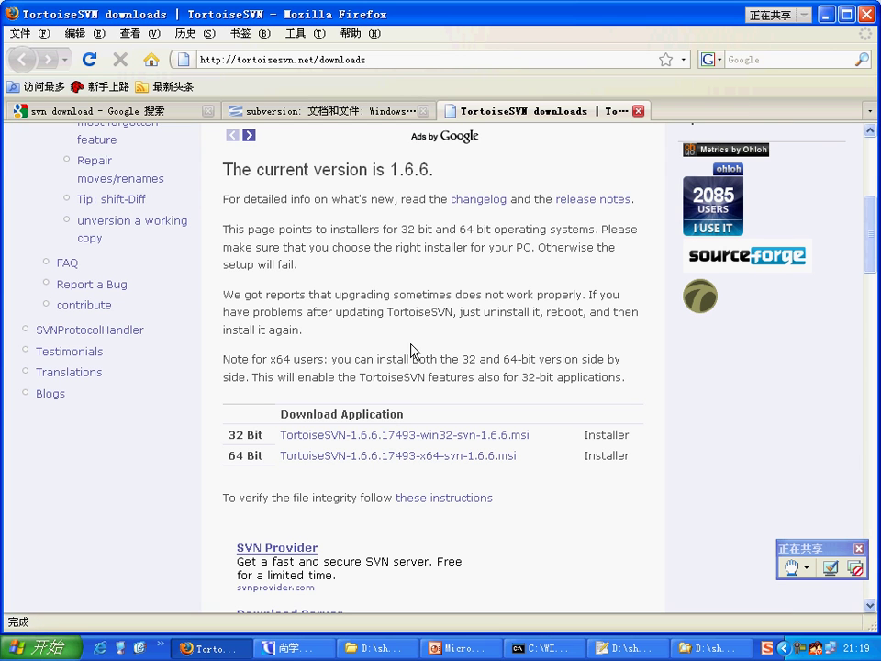
left_click(181, 111)
left_click_drag(256, 183, 125, 186)
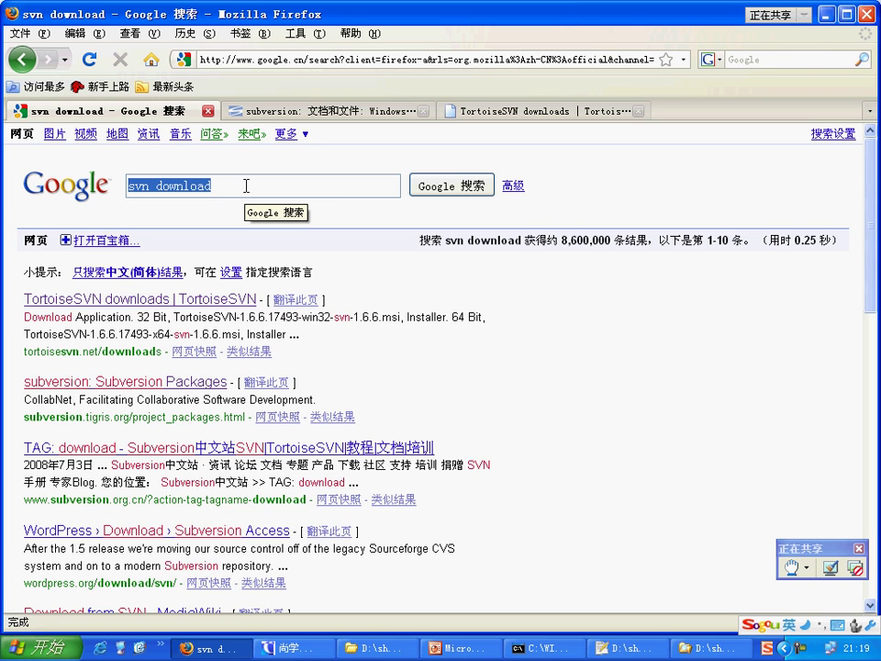
type("struts ")
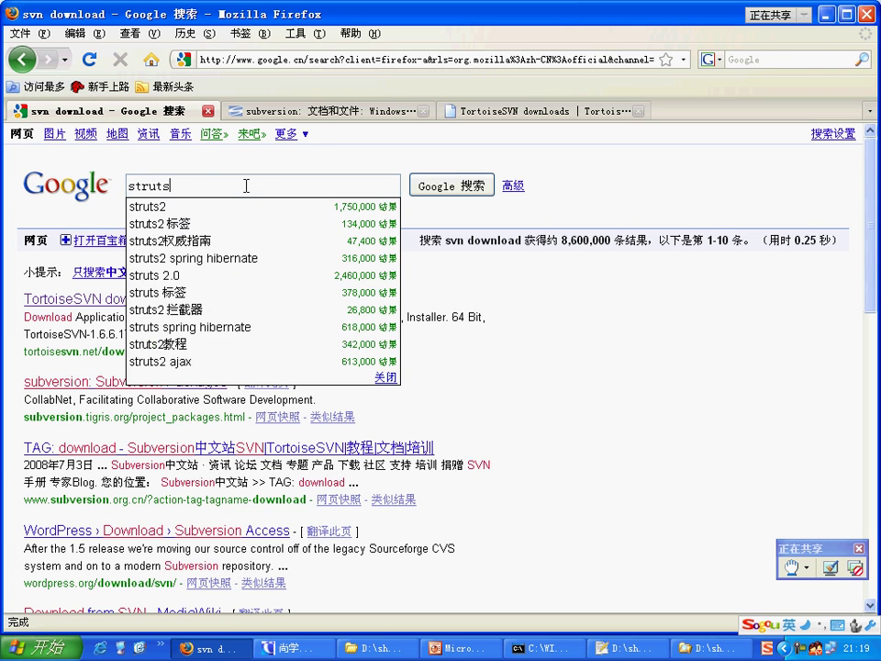
type("svn ")
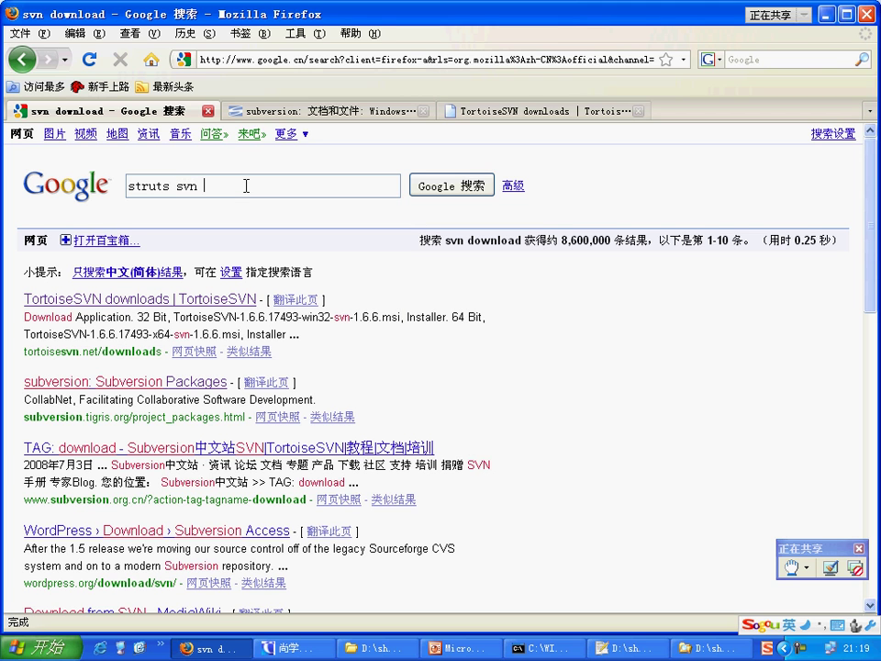
type("地址")
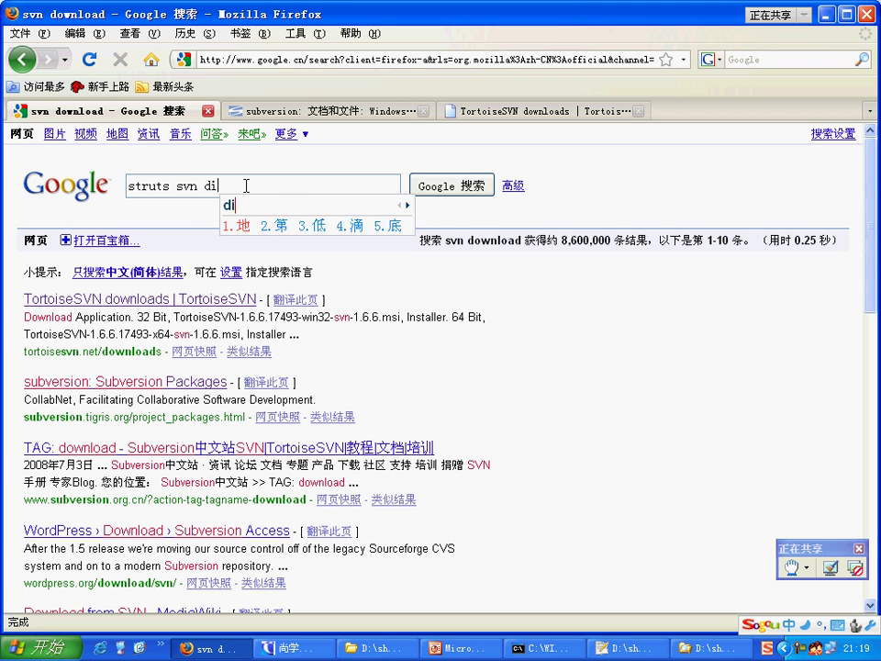
key("Return")
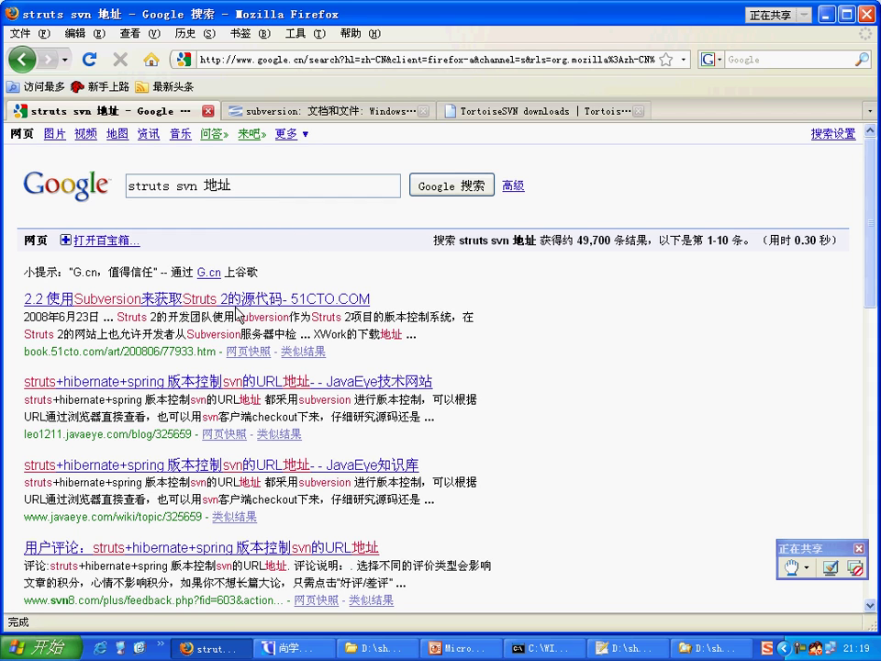
left_click(269, 389)
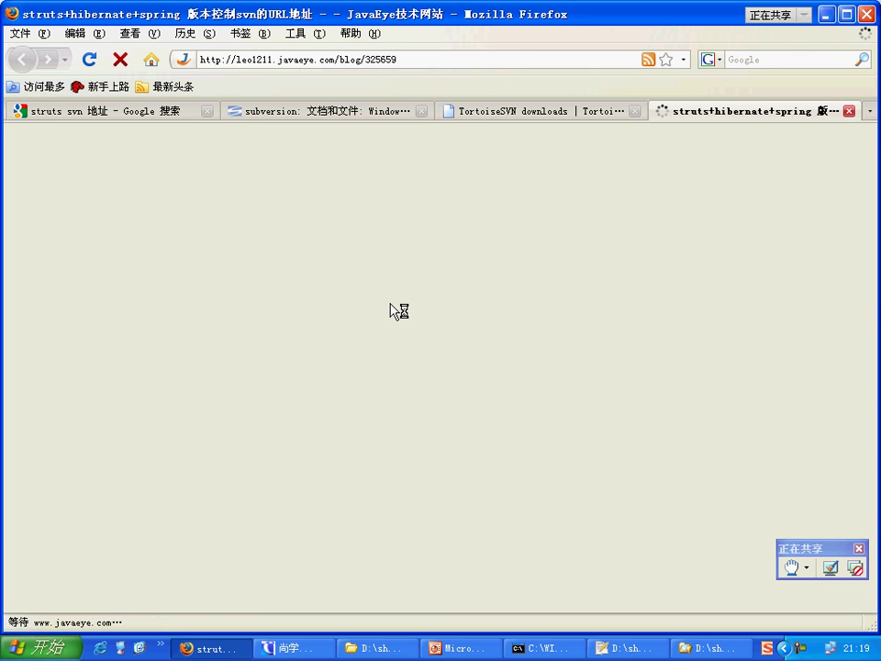
scroll(396, 310, "down", 2)
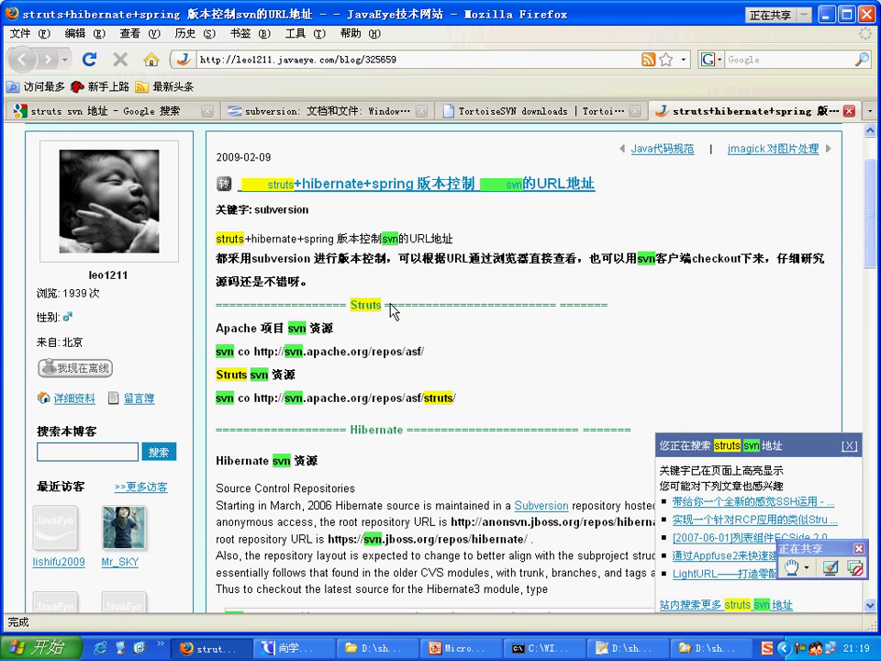
scroll(408, 321, "down", 1)
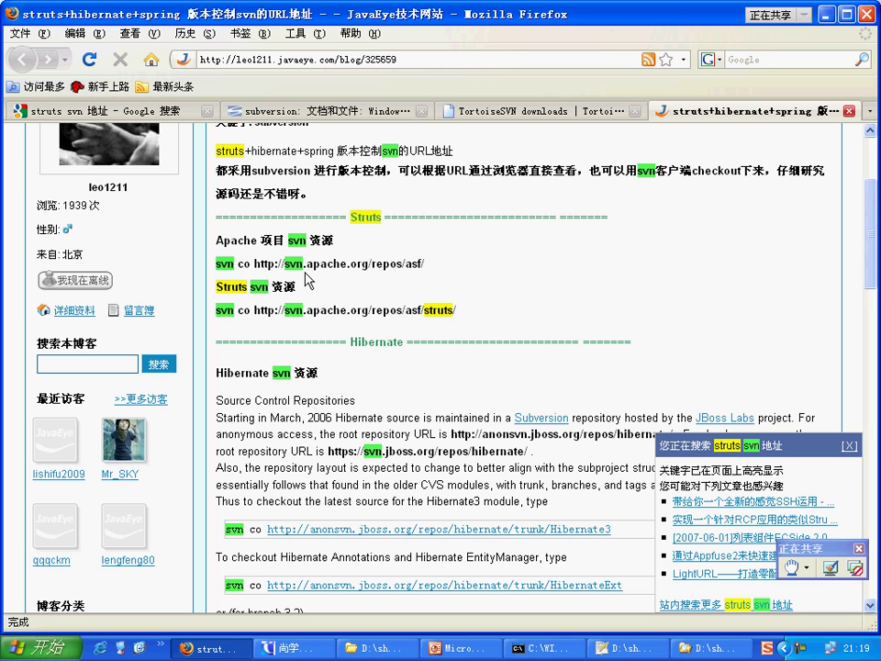
left_click_drag(455, 310, 254, 310)
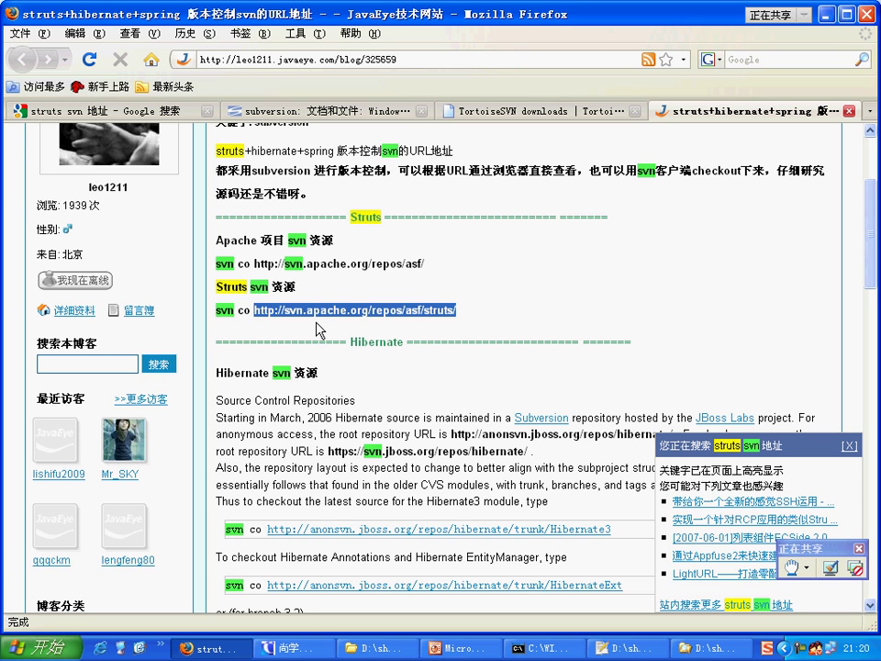
mouse_move(216, 310)
left_mouse_down()
mouse_move(250, 312)
mouse_move(223, 317)
left_mouse_up()
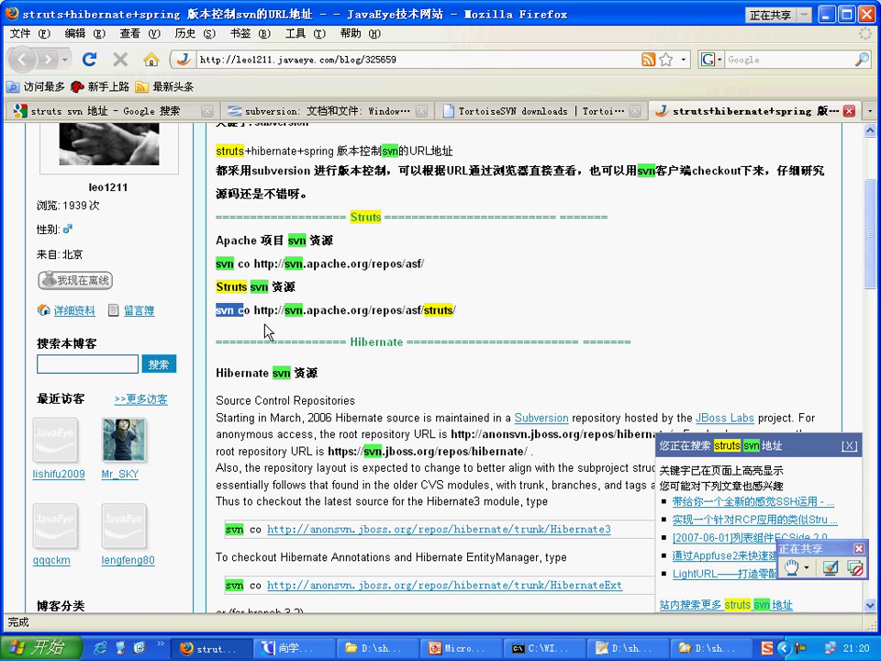
left_click_drag(254, 310, 453, 312)
right_click(431, 312)
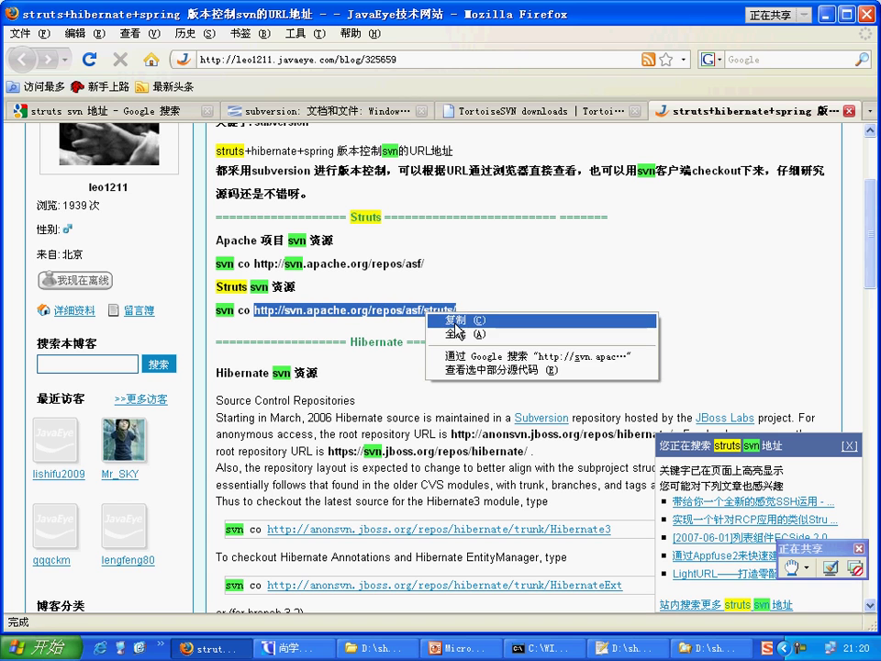
left_click(454, 320)
left_click(306, 330)
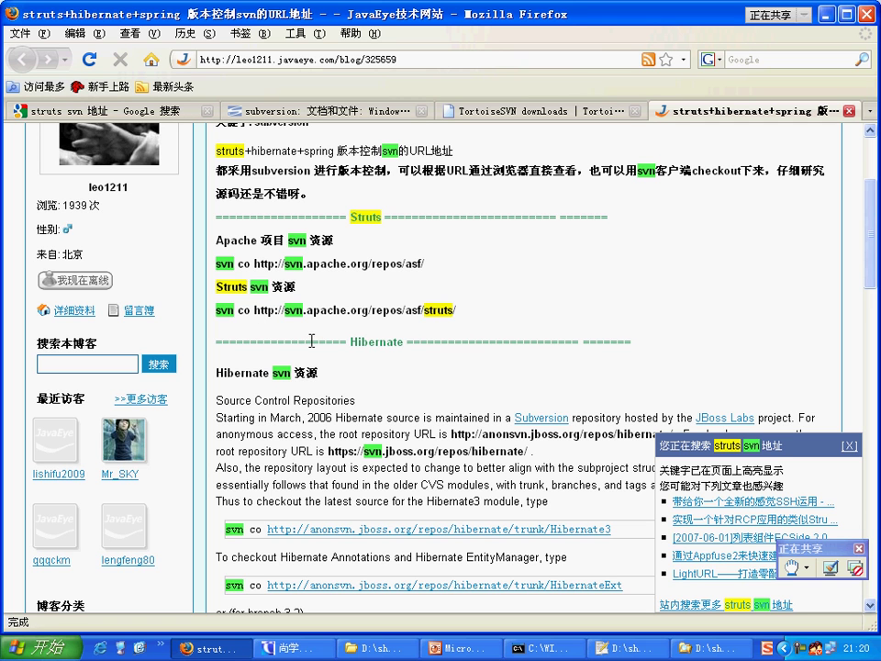
left_click(315, 650)
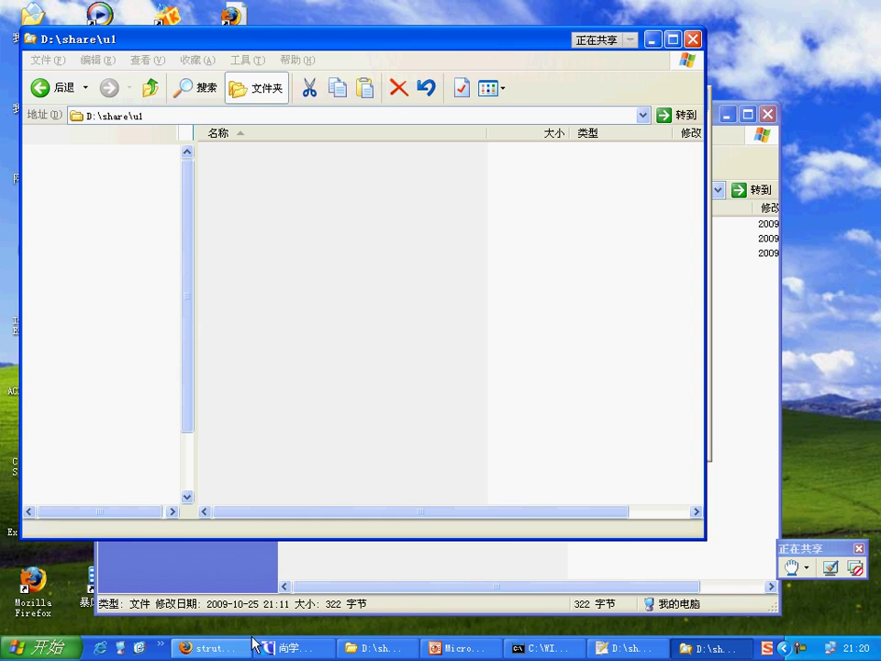
right_click(357, 284)
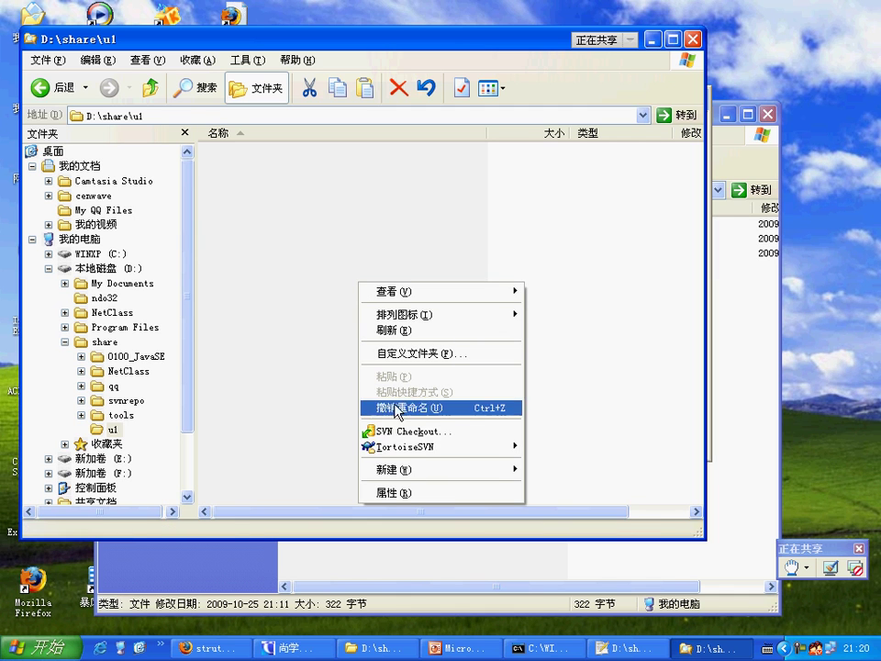
mouse_move(437, 448)
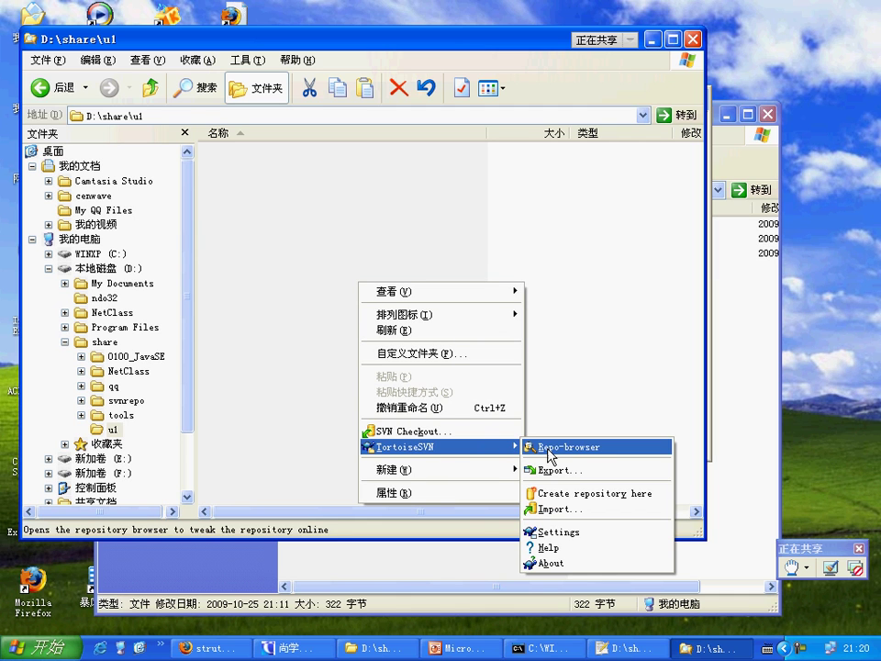
left_click(528, 449)
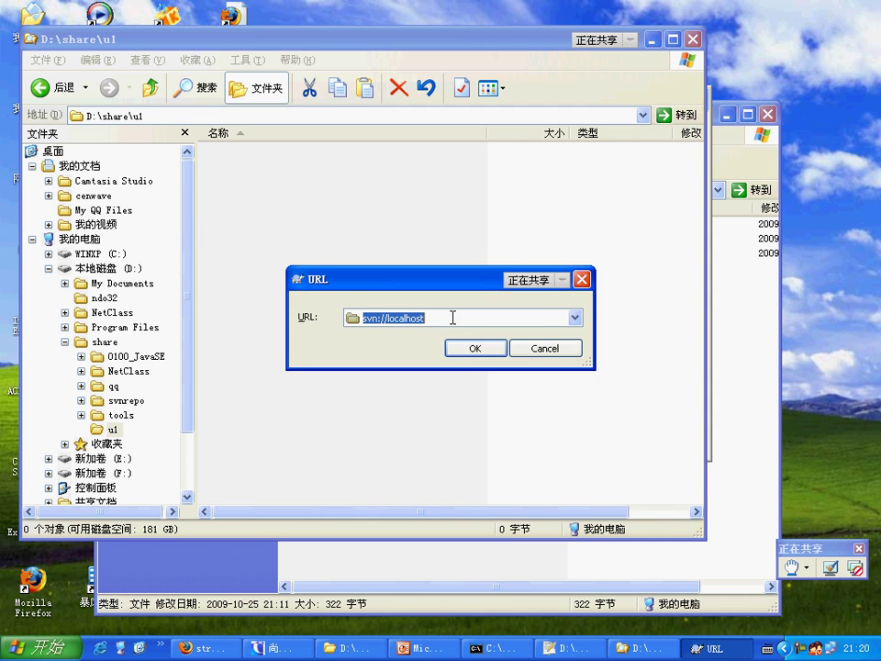
key("ctrl+v")
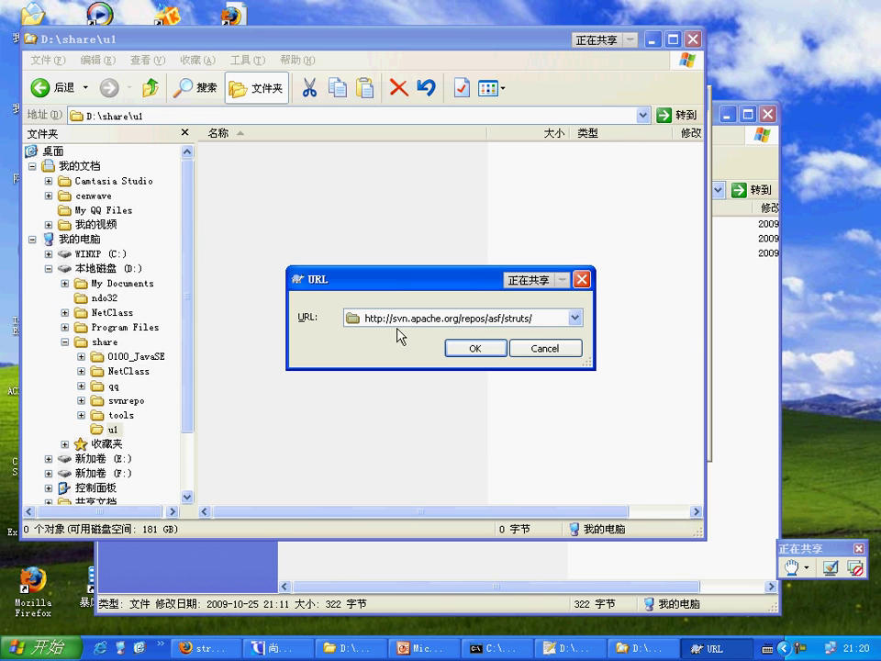
left_click(475, 349)
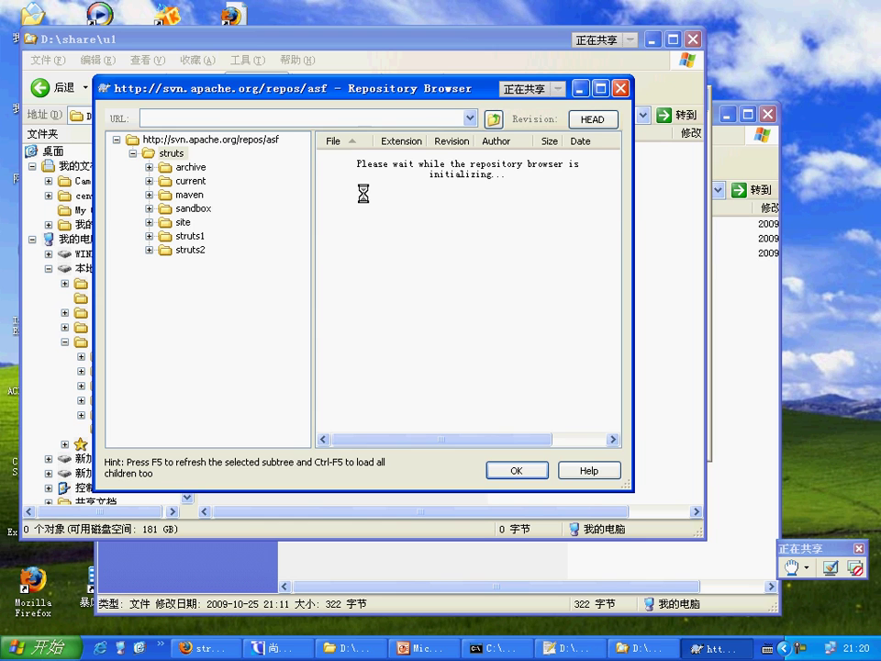
Select struts in the repository tree, expand struts2 and its trunk, and look through the trunk and tags folders.
left_click(178, 156)
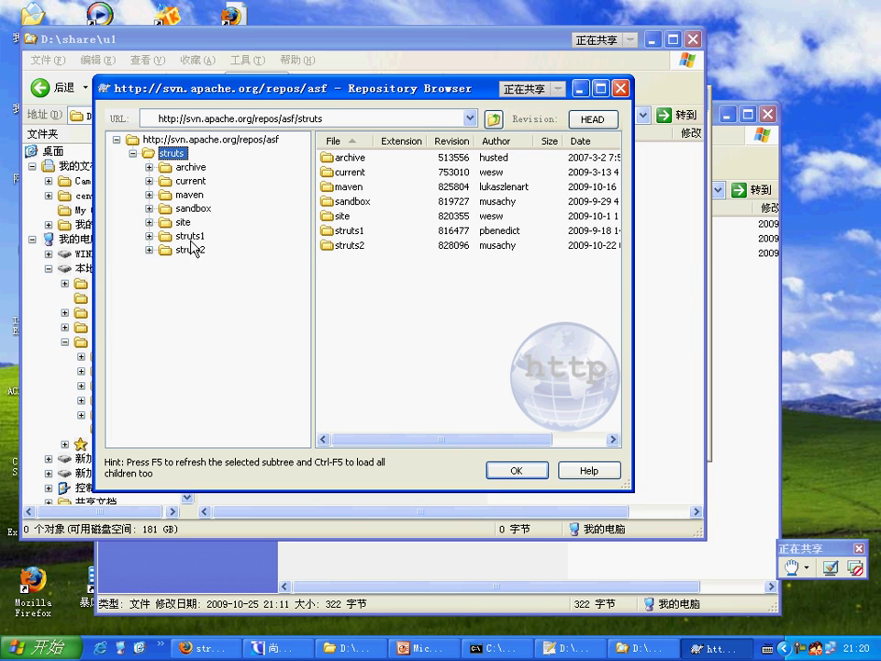
left_click(147, 250)
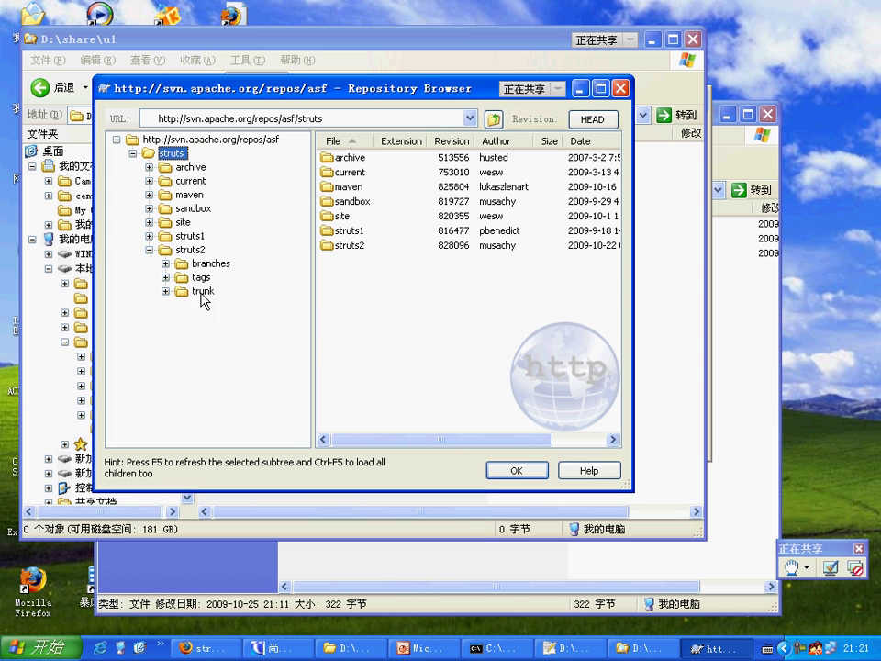
left_click(204, 292)
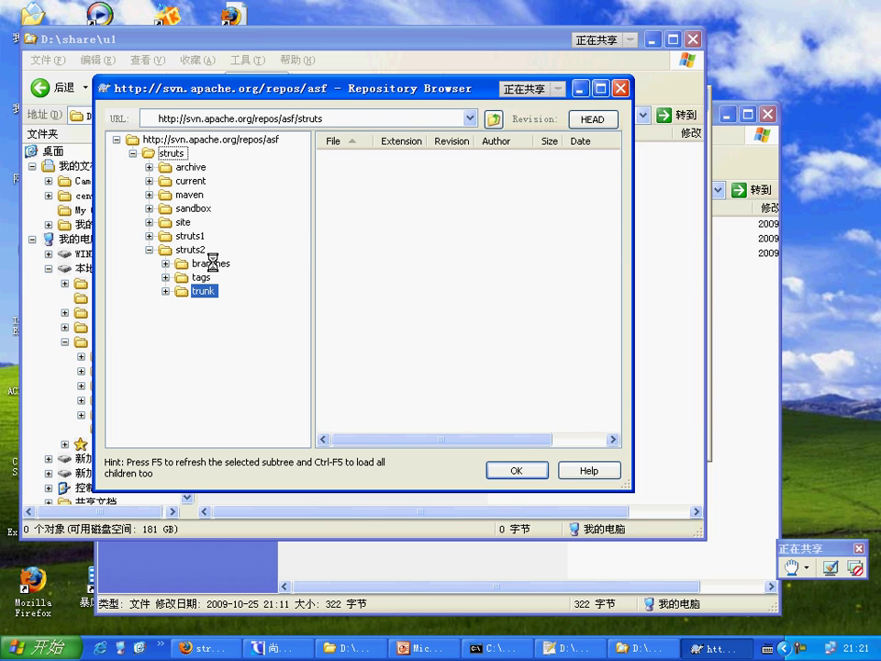
left_click(166, 291)
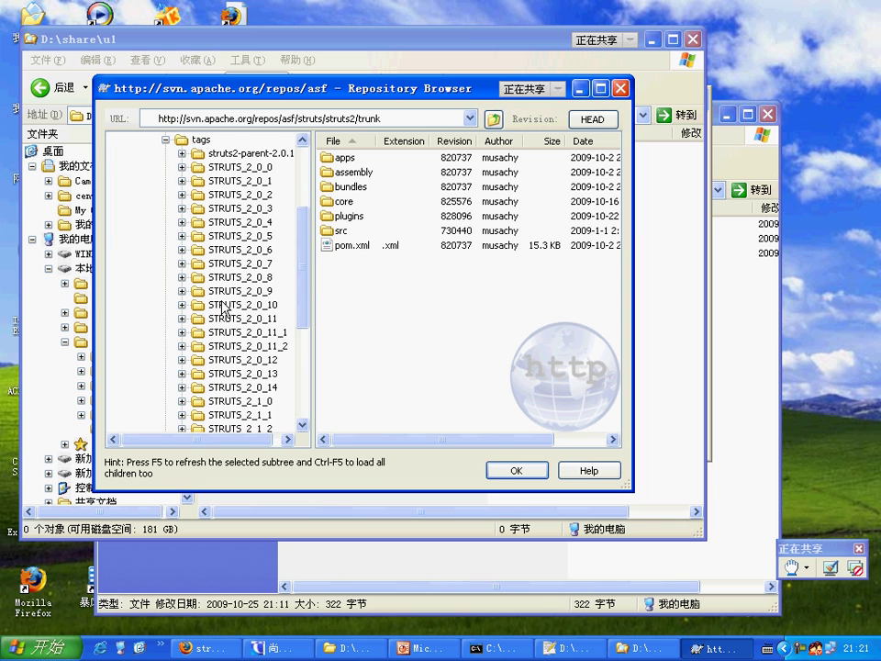
scroll(299, 315, "down", 2)
scroll(295, 315, "down", 2)
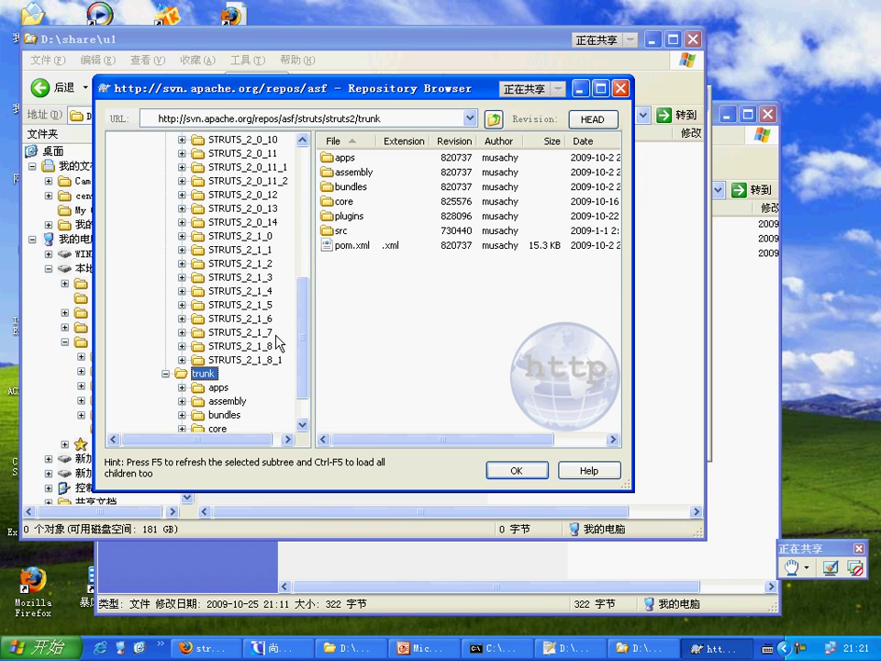
Expand the branches folder under struts2, look over its contents, and close the Repository Browser.
left_click_drag(300, 361, 301, 232)
left_click(165, 263)
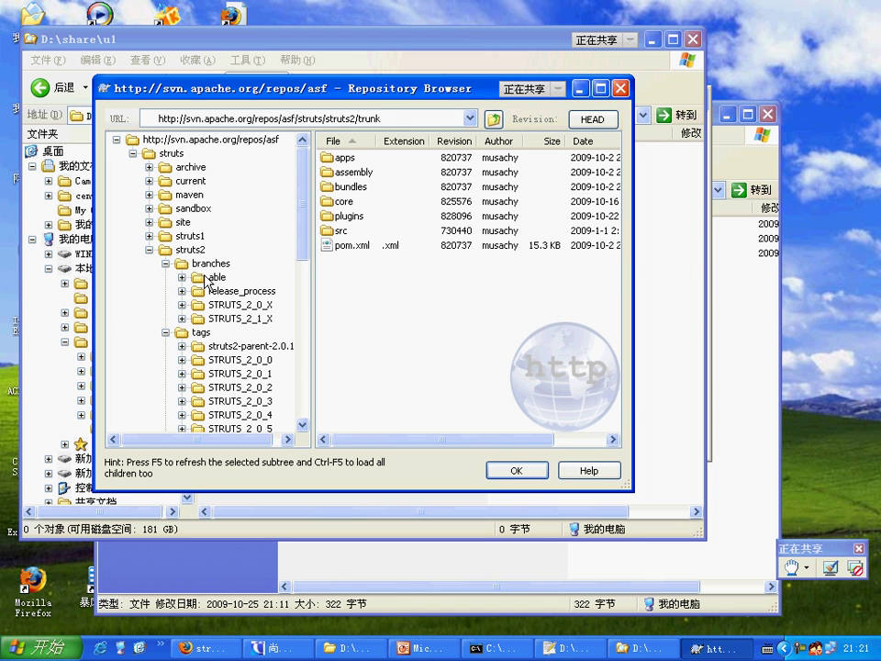
scroll(303, 239, "down", 1)
scroll(303, 241, "down", 1)
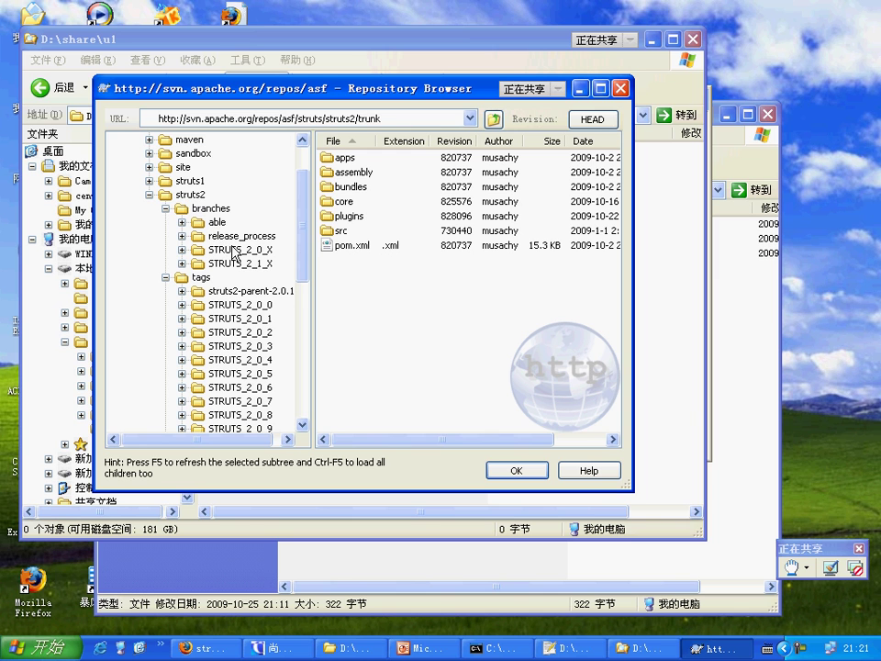
left_click(516, 470)
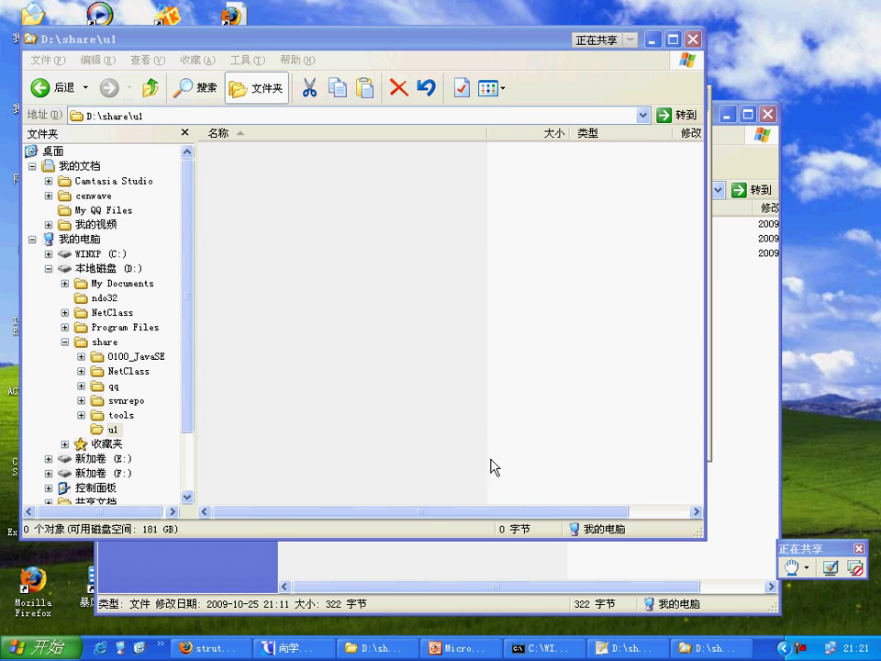
Open the SVN Checkout dialog for the D:\share\u1 folder.
right_click(343, 226)
left_click(312, 292)
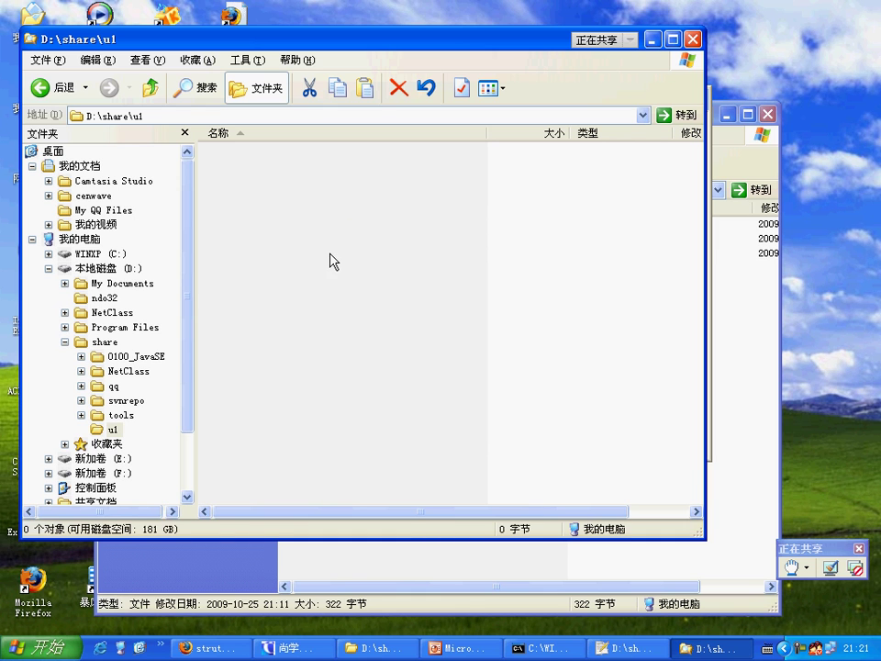
right_click(330, 256)
left_click(229, 205)
right_click(329, 214)
left_click(374, 362)
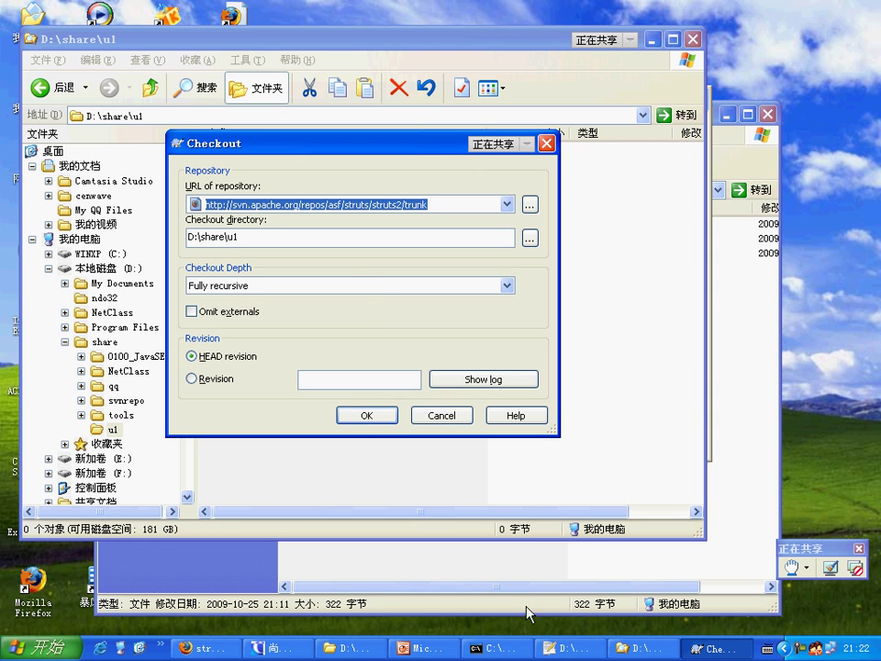
Switch to the PowerPoint presentation and draw a rectangle labelled "u1" below and left of the respository->directory ellipse on slide 40.
left_click(424, 648)
left_click(387, 287)
left_click(203, 604)
left_click_drag(191, 390, 306, 430)
type("u1")
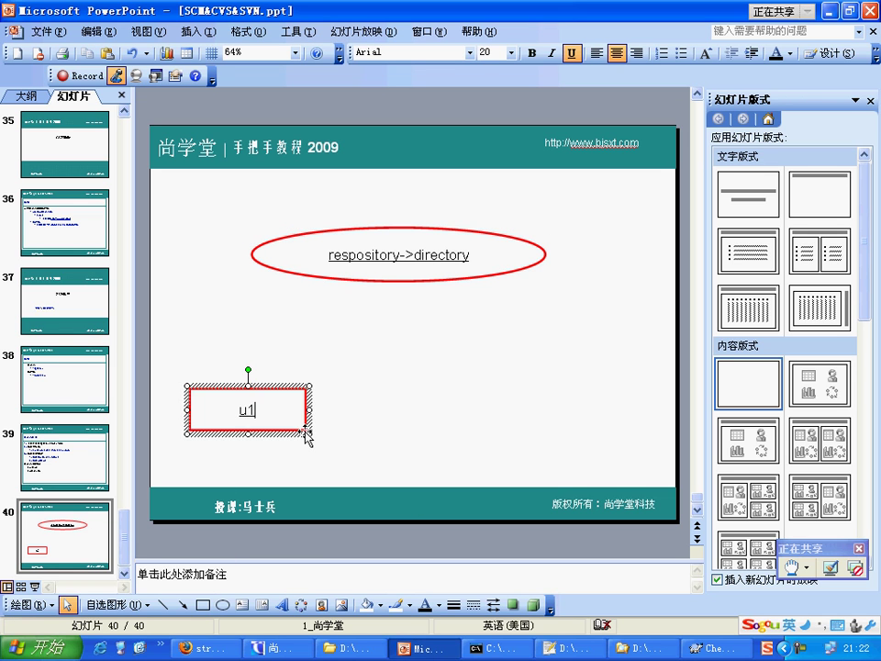
left_click(275, 465)
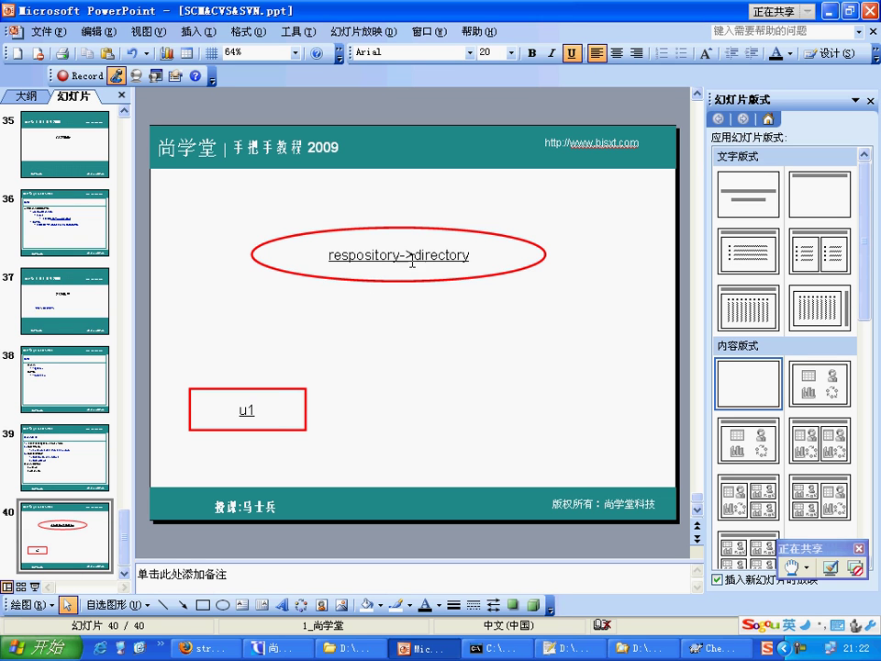
Draw an arrow from the respository->directory ellipse to the u1 box and add a small rectangle labelled "checkout" beside it.
left_click(183, 604)
left_click_drag(347, 273, 268, 388)
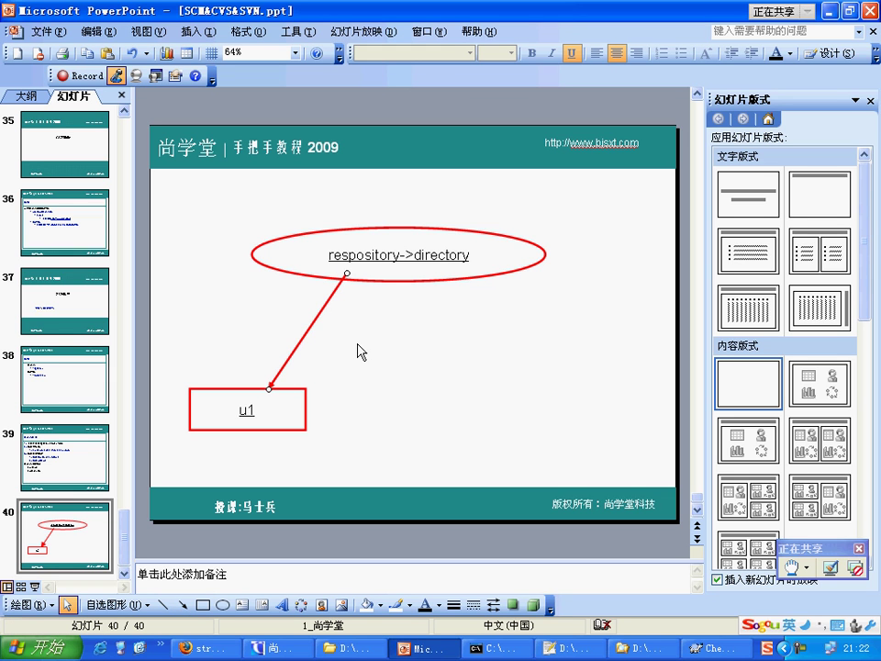
left_click(203, 605)
left_click_drag(315, 326, 352, 344)
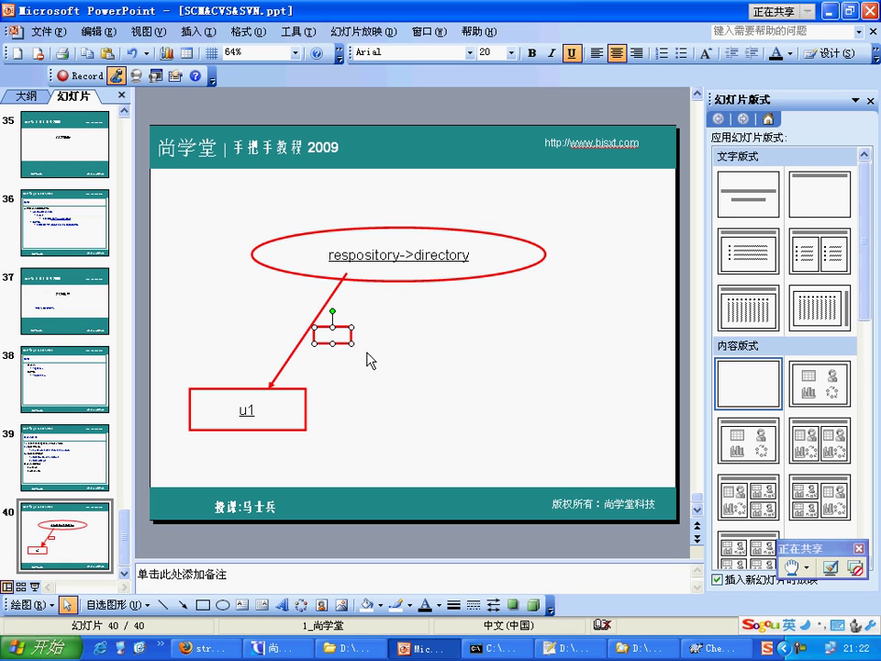
type("checkout")
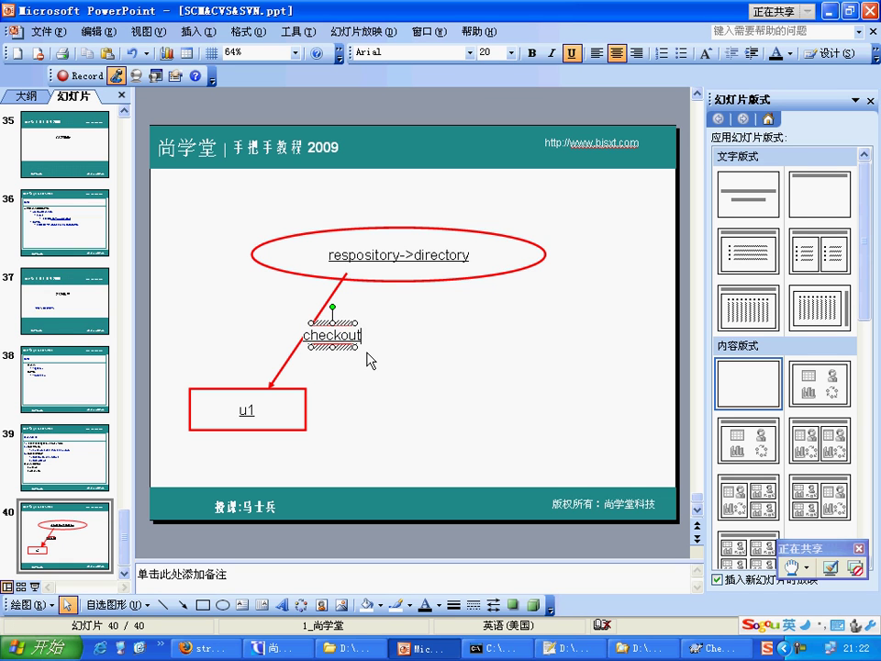
left_click(373, 357)
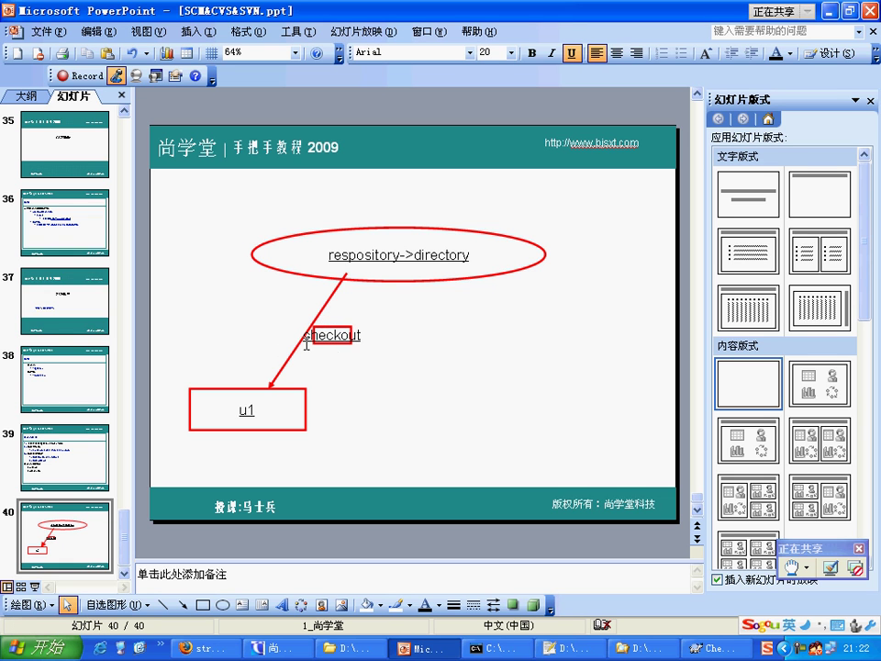
Draw an arrow from the u1 box up to the respository->directory ellipse and add a rectangle labelled "checkin" beside it.
left_click(182, 604)
left_click_drag(236, 379, 310, 270)
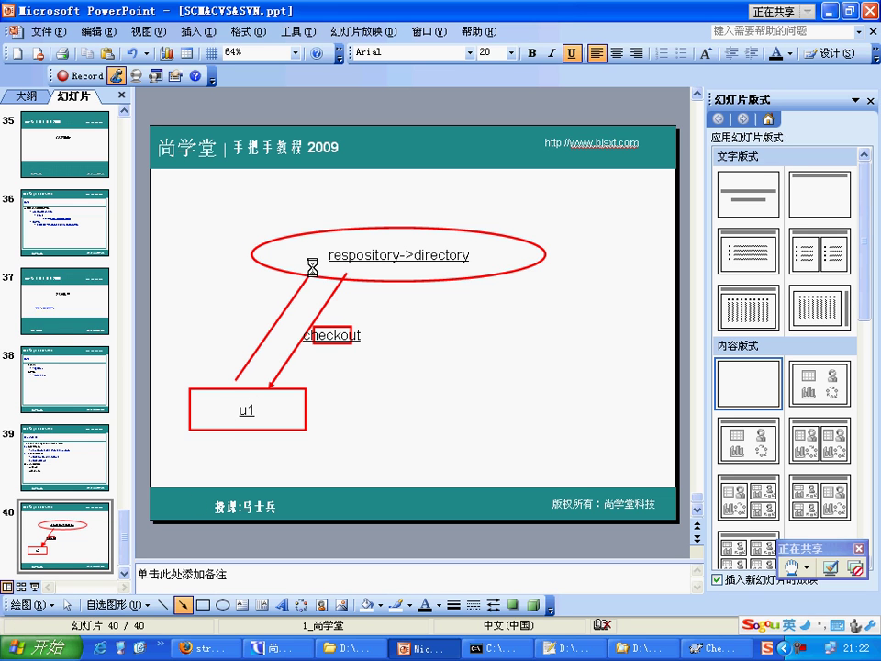
left_click(204, 604)
left_click_drag(206, 308, 263, 336)
type("checkin")
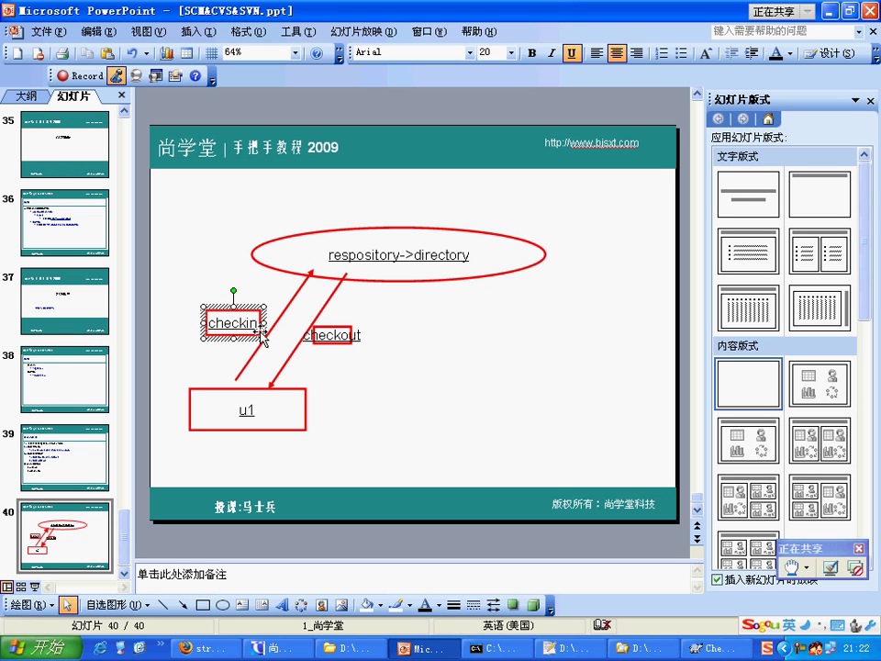
left_click(341, 440)
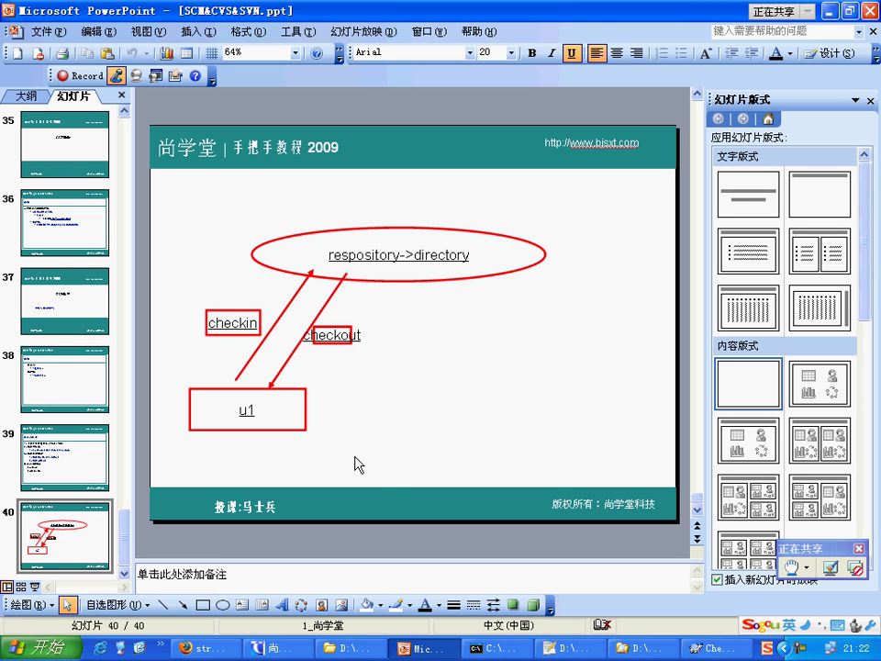
Switch to the TortoiseSVN Checkout dialog and check out svn://localhost into D:\share\u1, fully recursive at the HEAD revision.
key("alt+Tab")
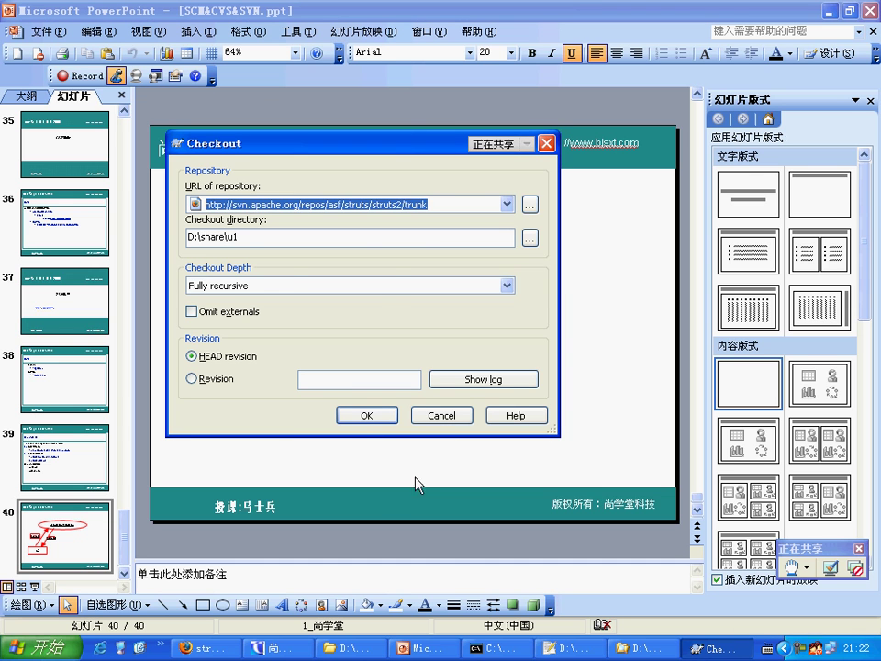
left_click(507, 204)
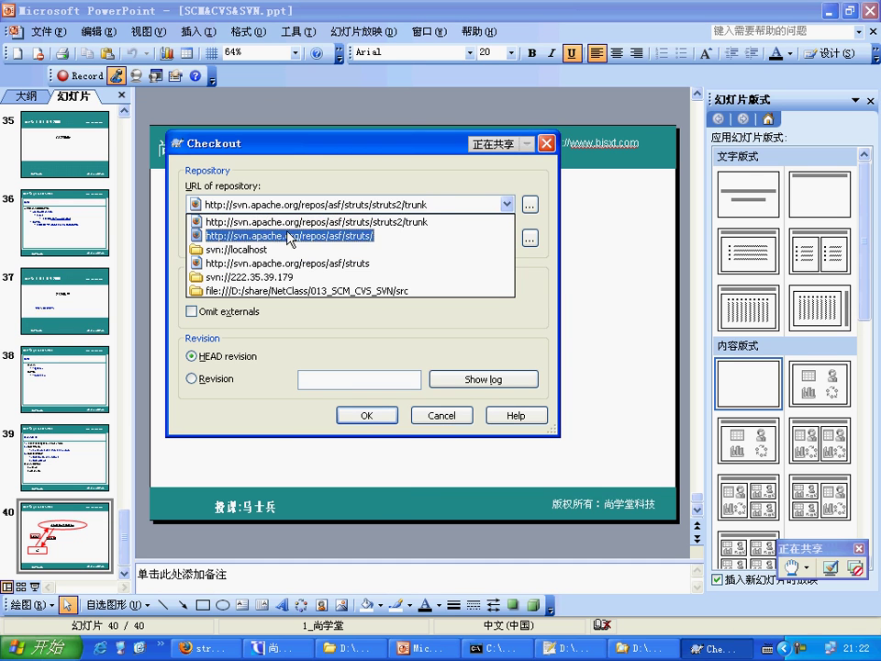
left_click(245, 250)
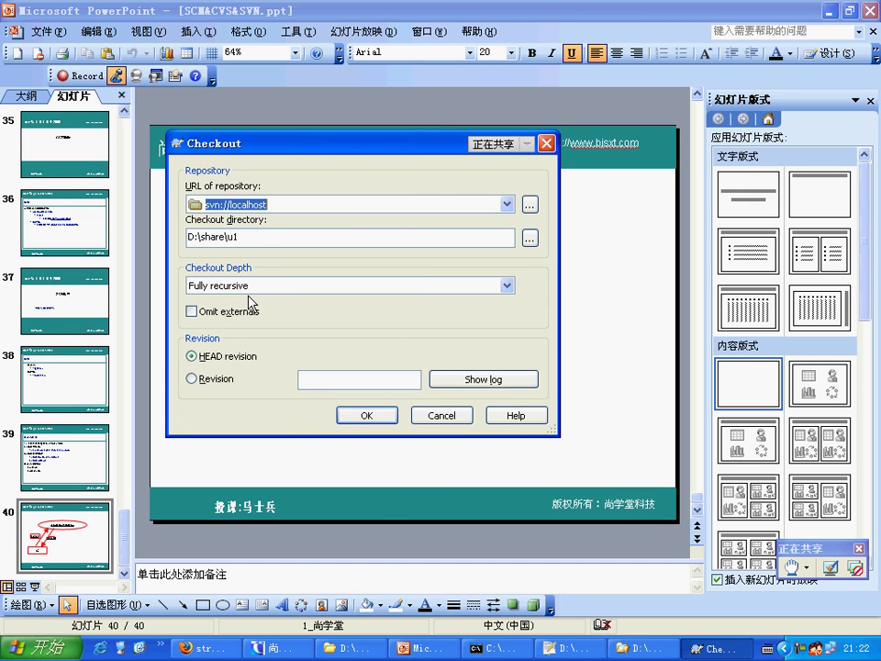
left_click(364, 422)
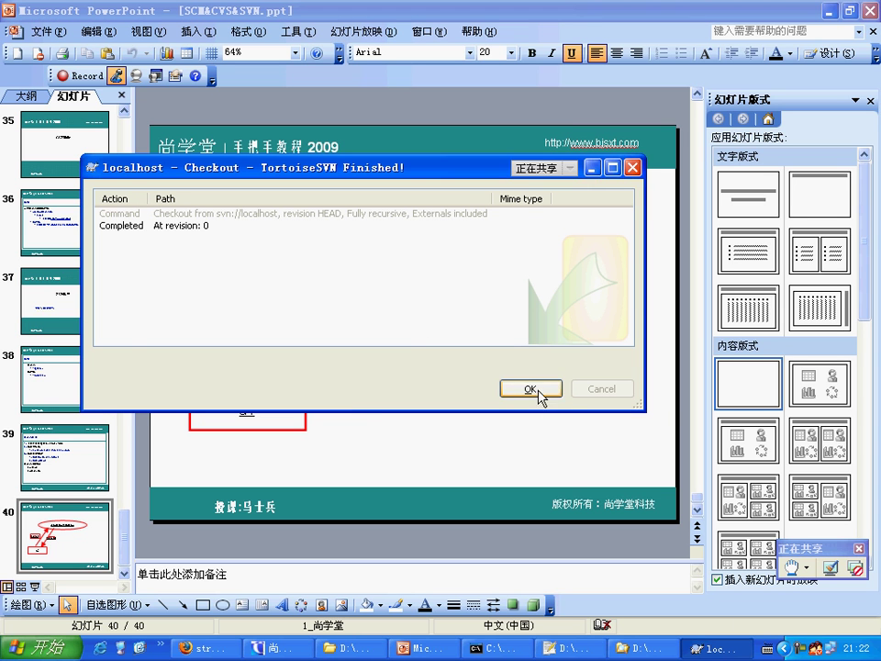
left_click(556, 393)
Look at the .svn folder in D:\share\u1, and return to the slide to point out the u1 box.
left_click(474, 649)
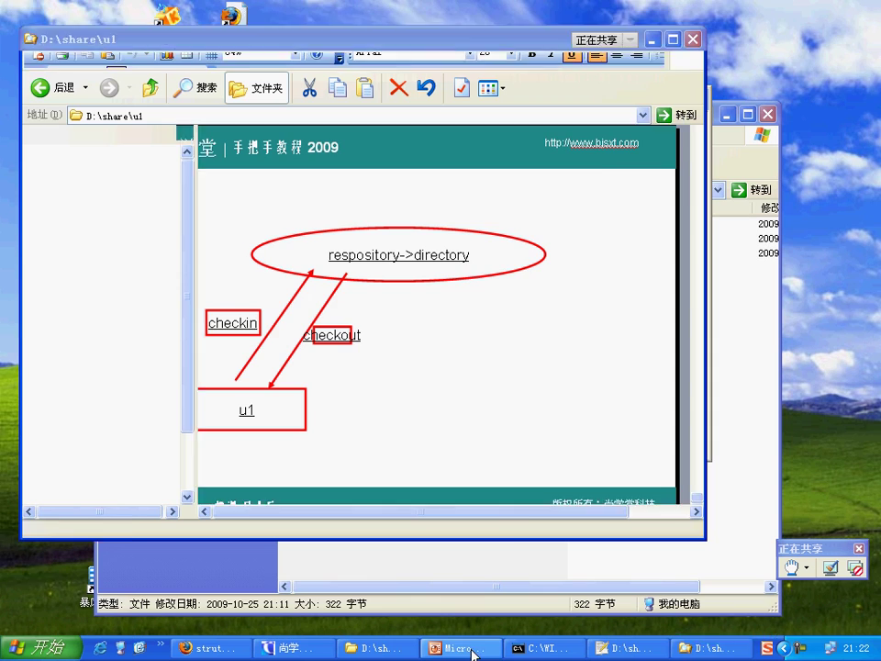
left_click(223, 148)
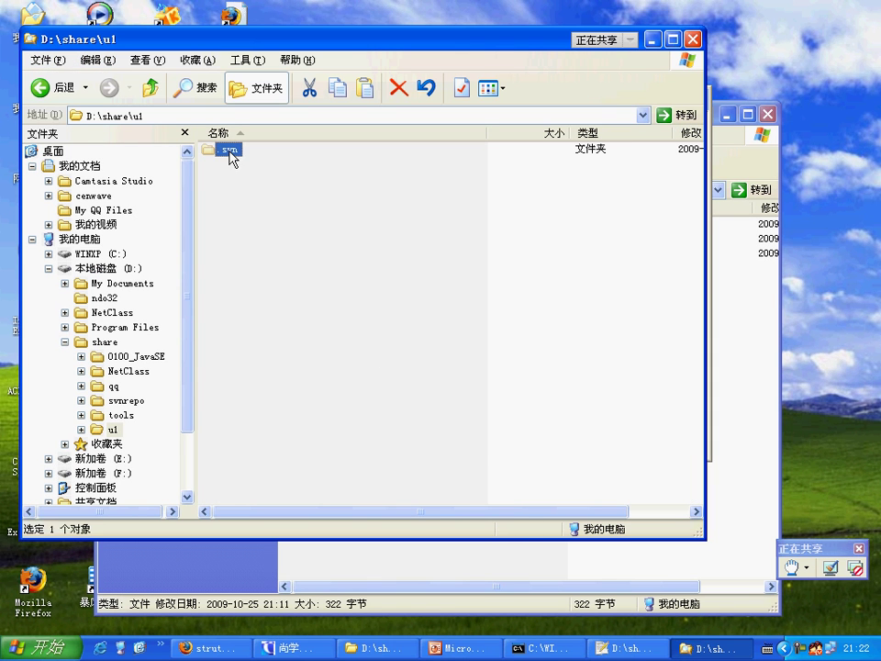
left_click(230, 174)
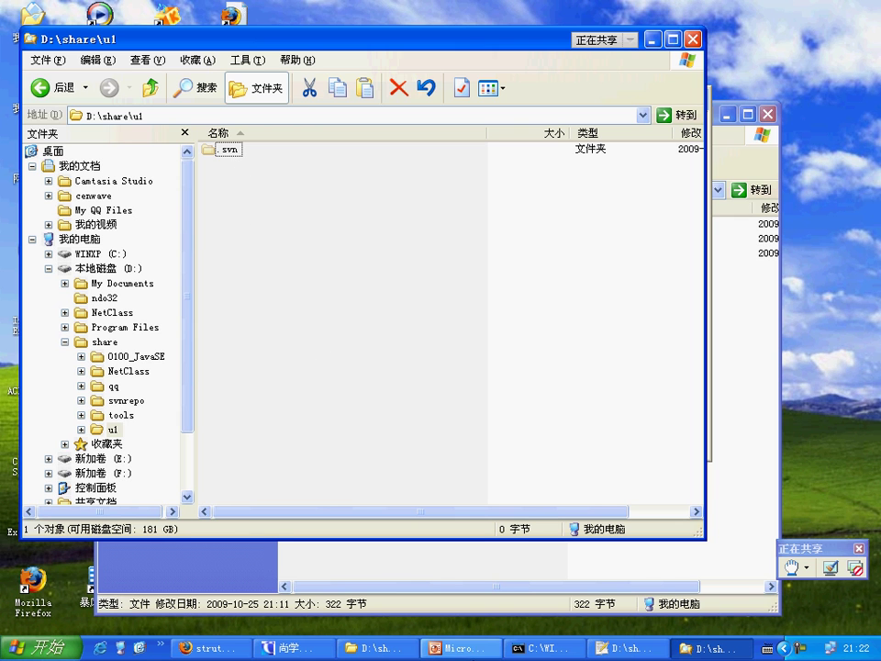
left_click(458, 648)
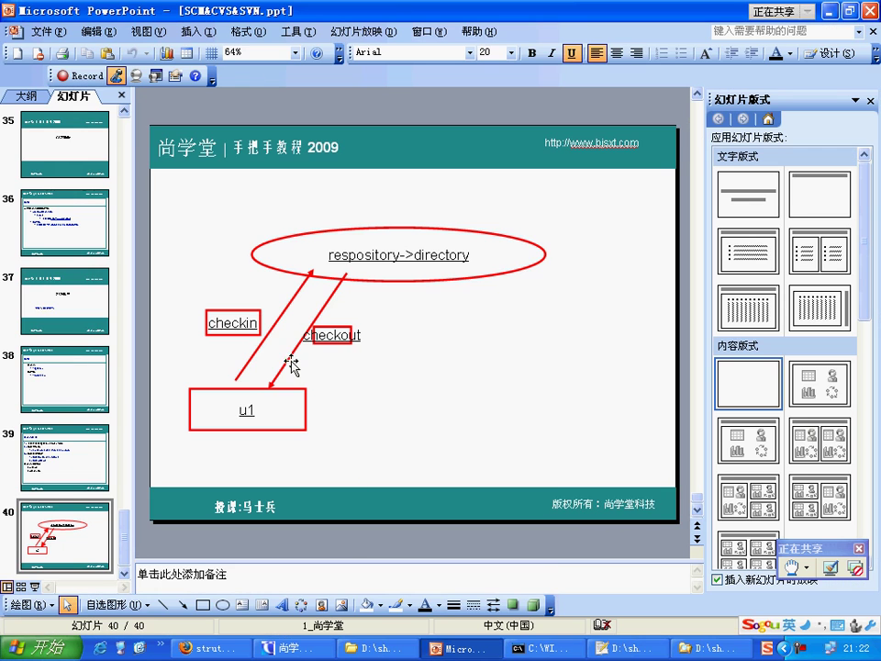
left_click(248, 410)
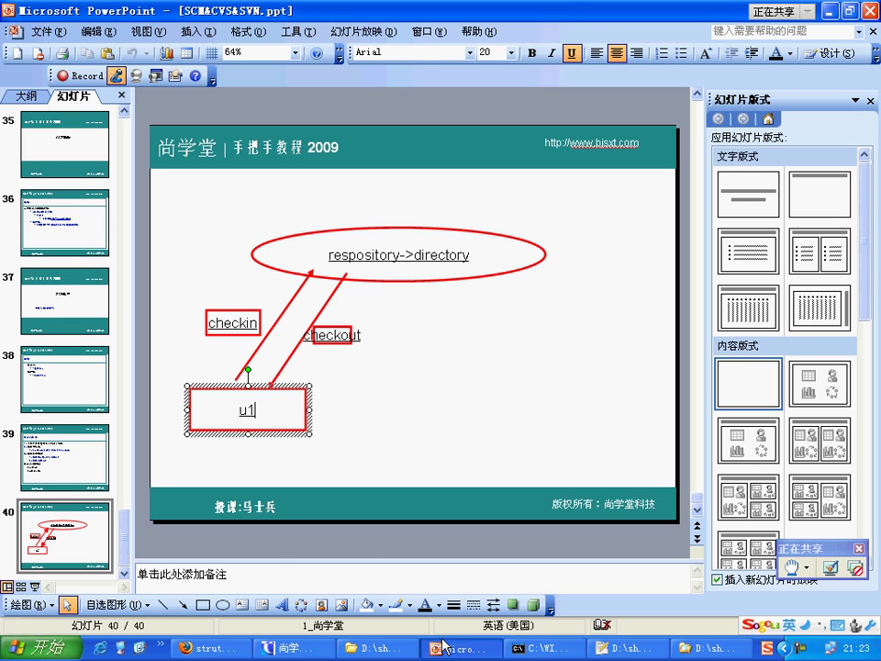
Switch to the D:\share\u1 folder window and create a new folder named project1 in it.
key("alt+Tab")
right_click(295, 261)
mouse_move(391, 458)
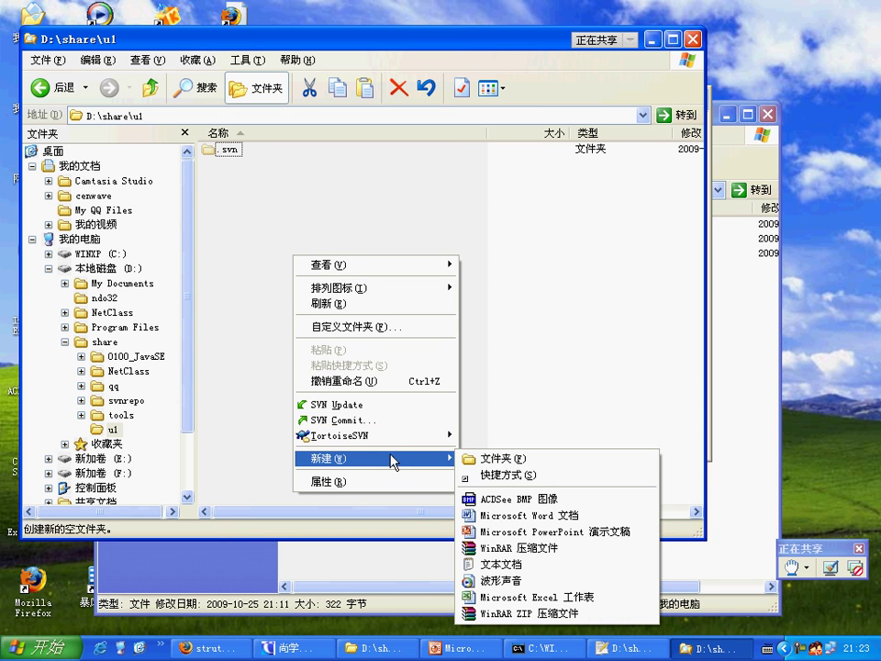
left_click(510, 456)
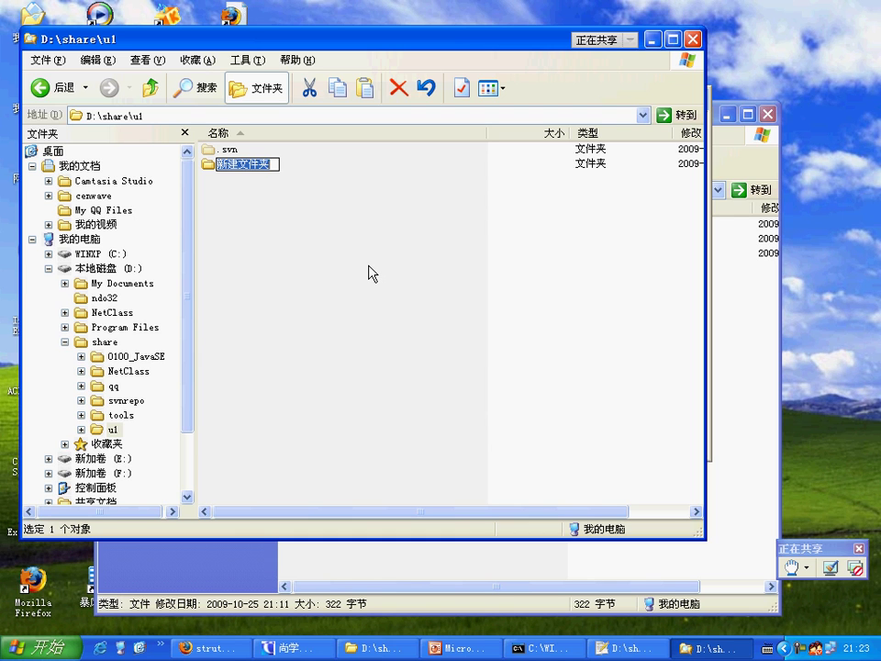
type("p")
type("rop")
type("jec")
key("Return")
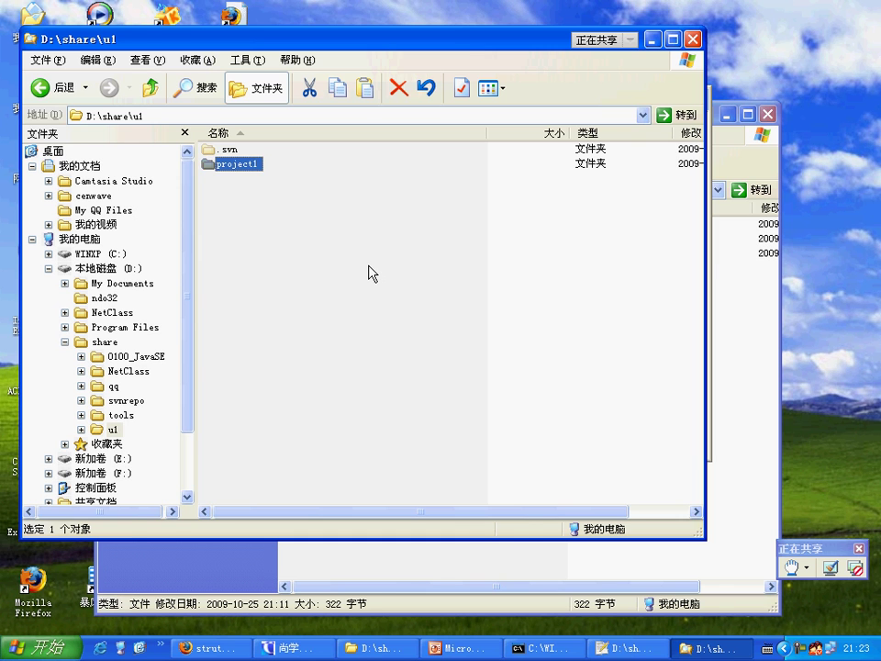
Create a new text document inside the project1 folder and name it Hello.java, accepting the changed file extension.
key("Return")
right_click(389, 258)
mouse_move(459, 446)
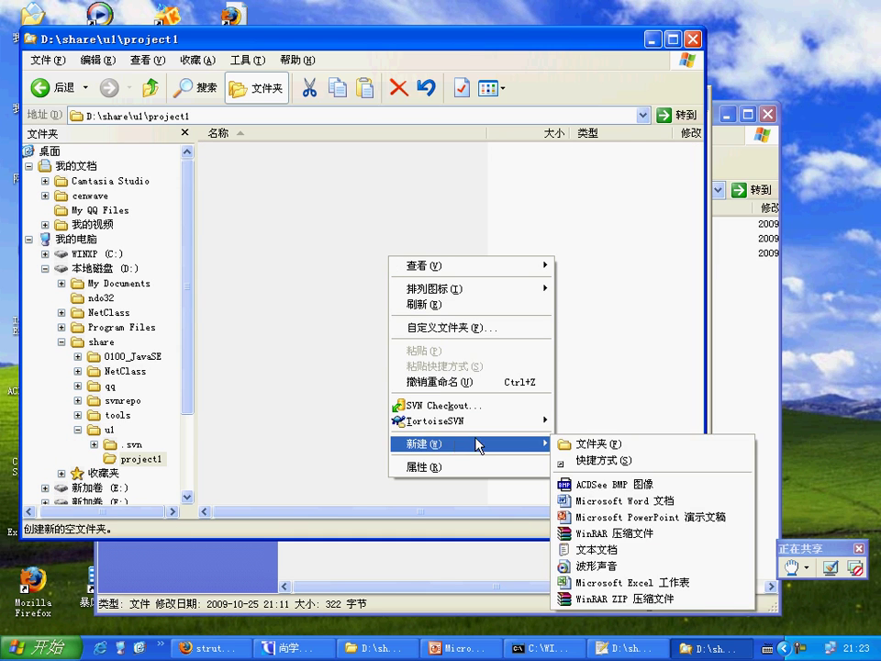
left_click(596, 549)
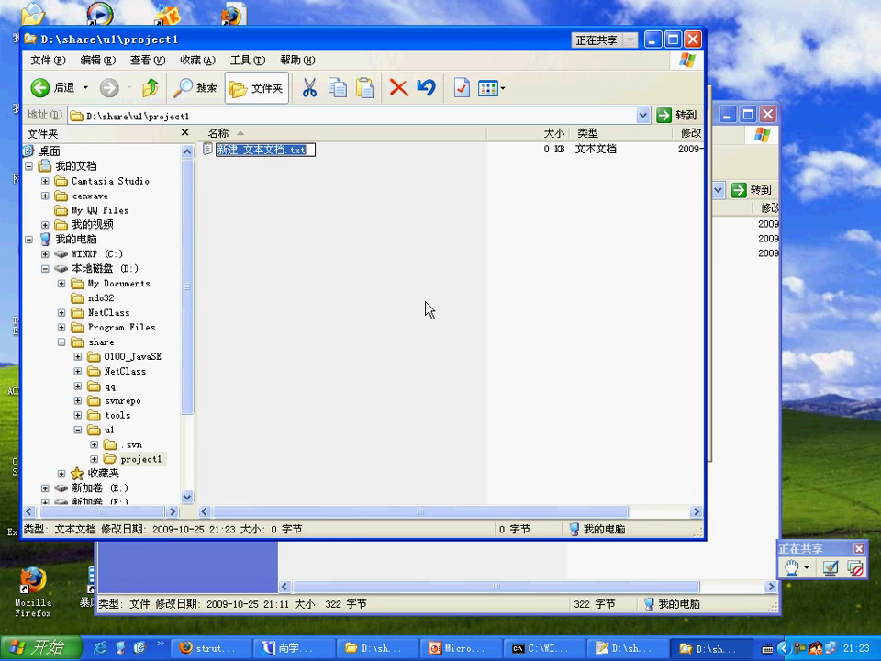
type("HelloWo")
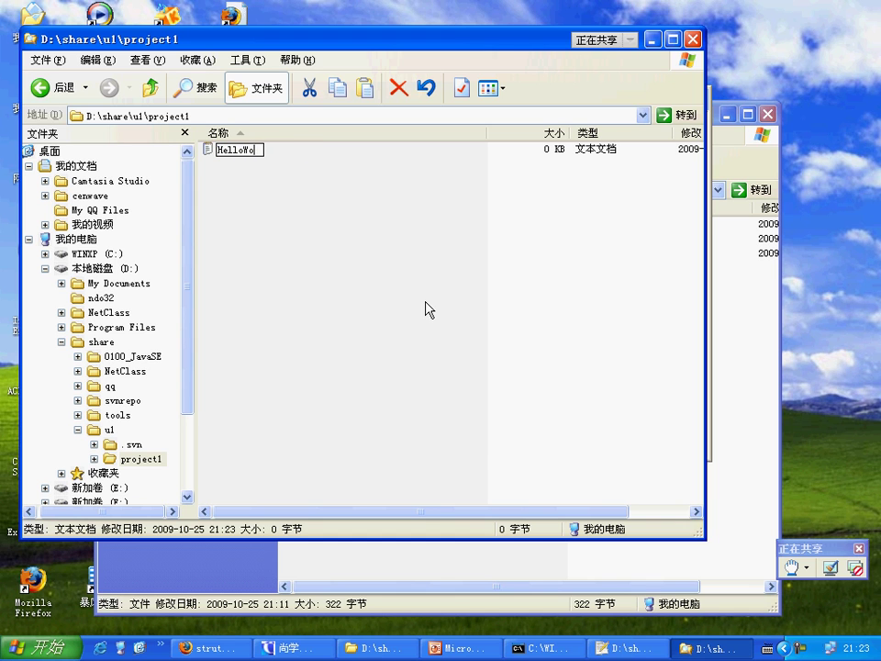
key("BackSpace")
key("BackSpace")
type(".java")
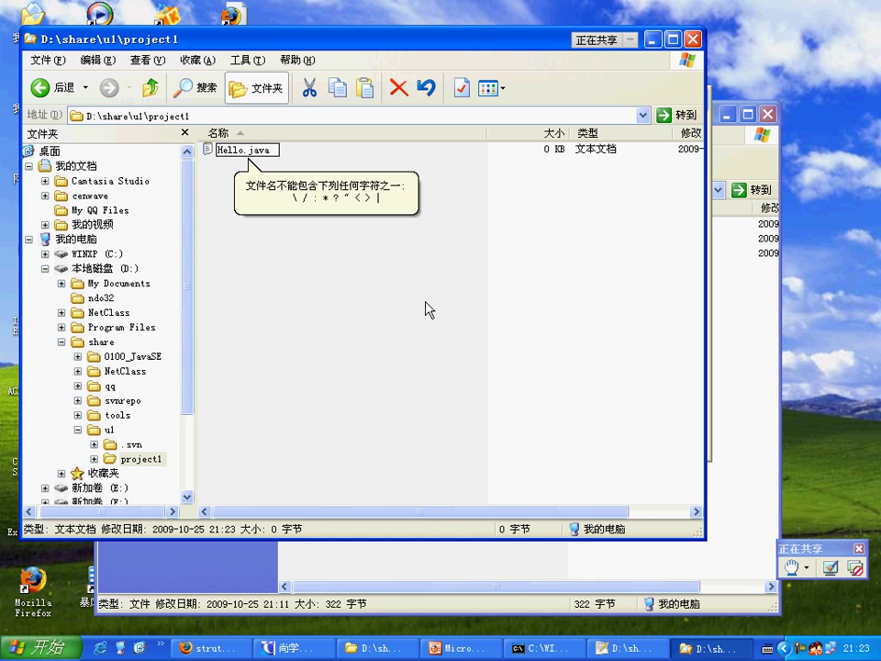
key("Return")
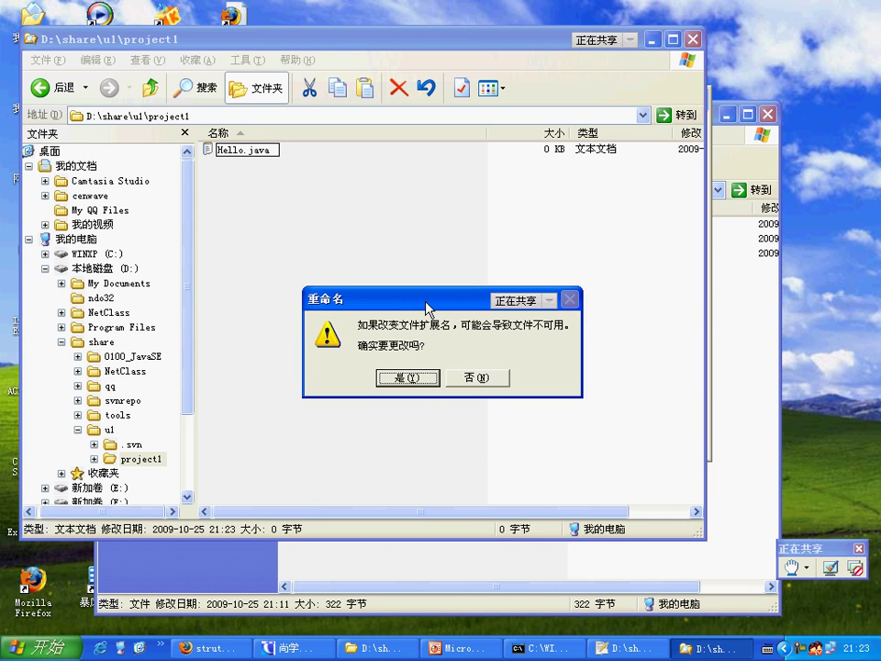
left_click(470, 374)
type("Hello.java")
key("Return")
key("Return")
left_click(246, 158)
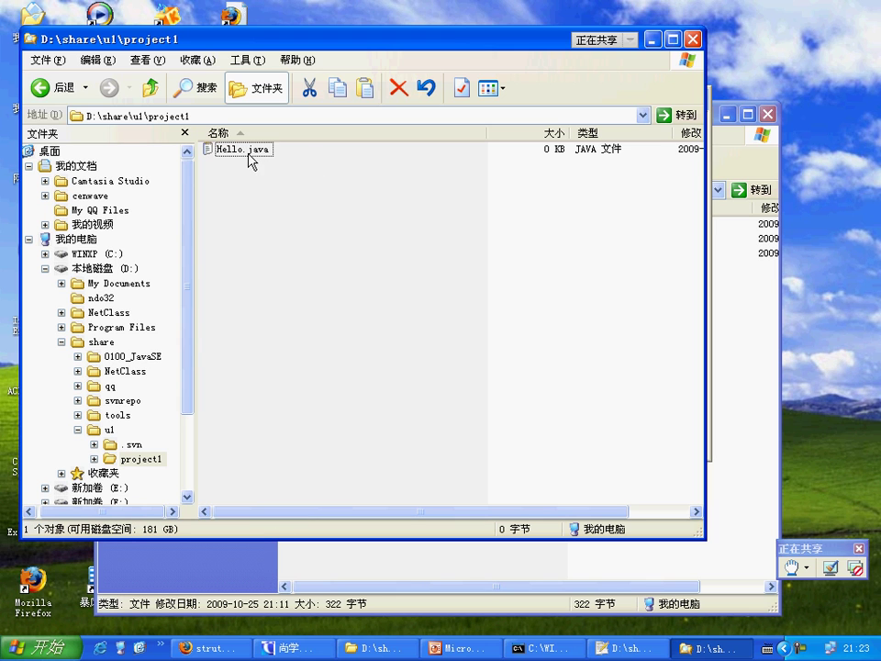
Go back up to the u1 folder, select project1, and compare it with the u1 box on the slide.
key("BackSpace")
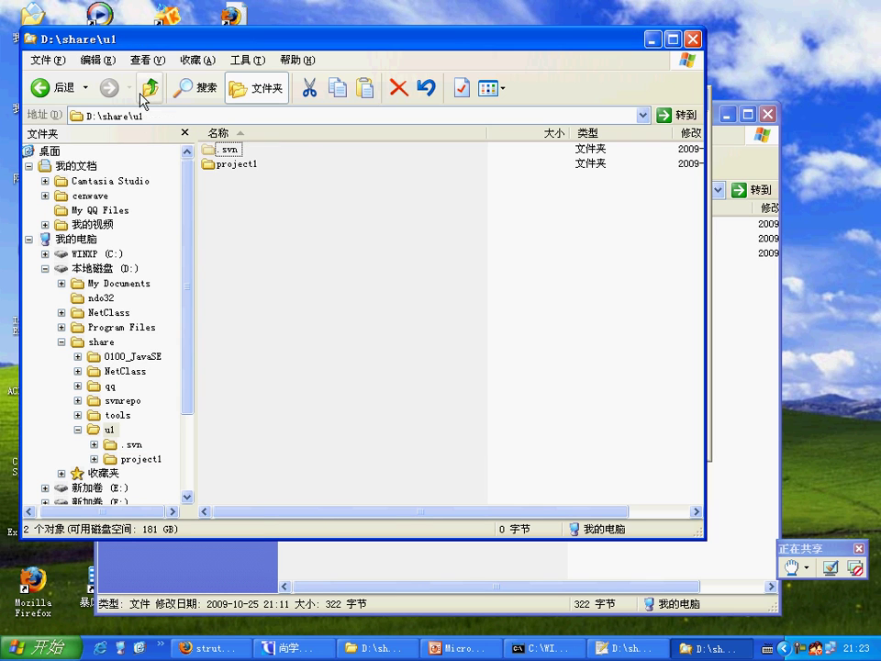
left_click(239, 165)
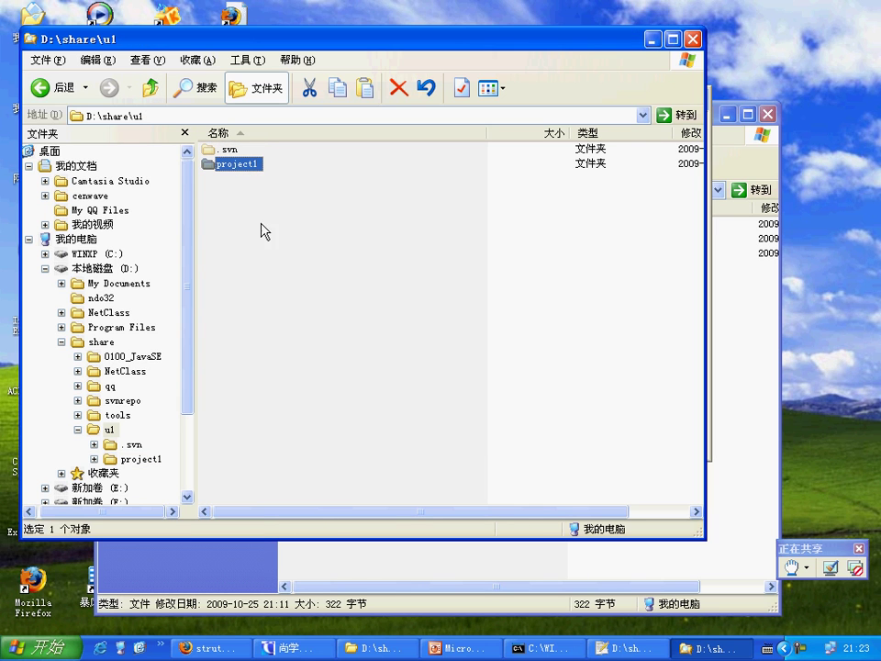
left_click(447, 647)
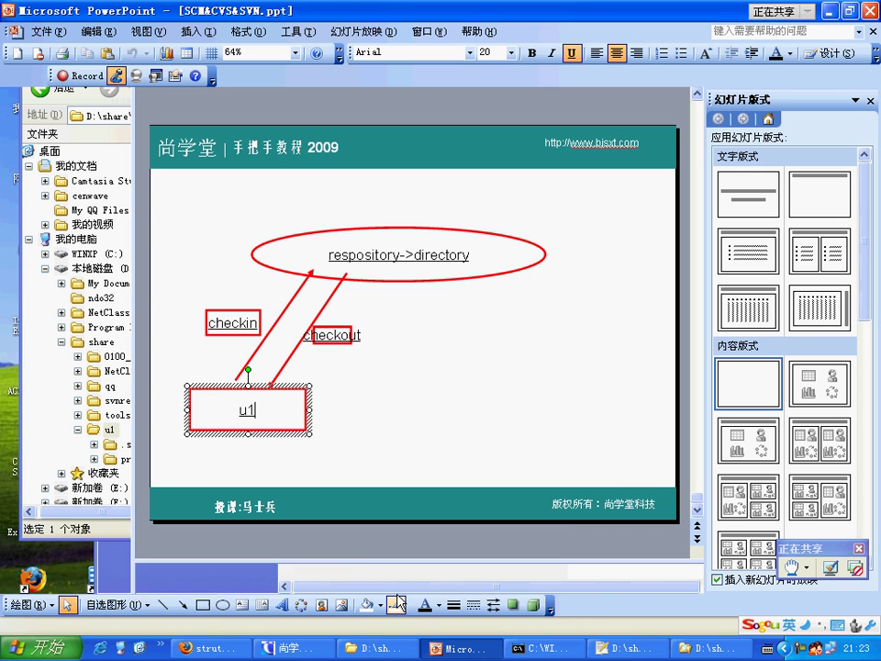
left_click(268, 432)
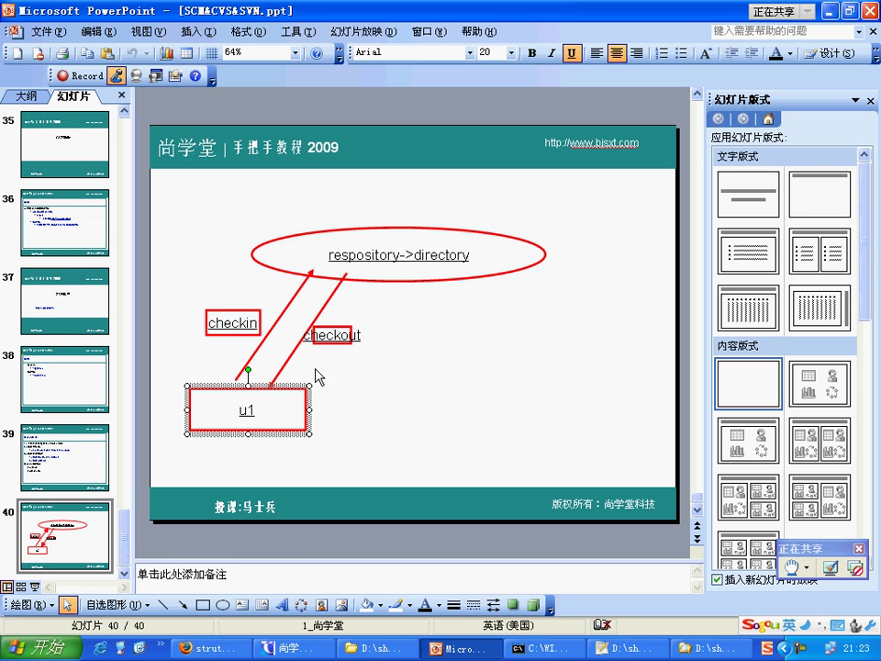
key("alt+Tab")
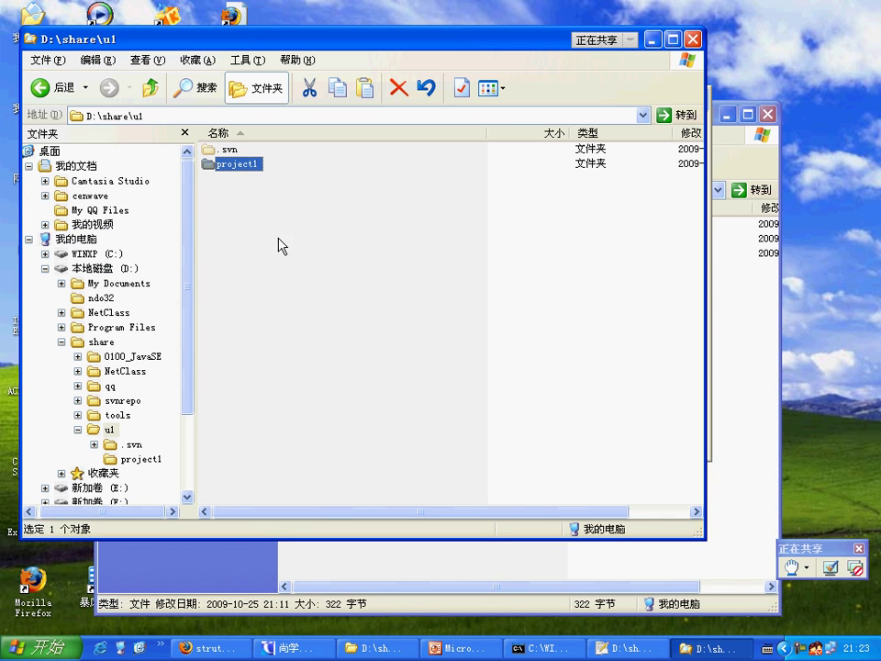
Add the project1 folder and its Hello.java file to version control with TortoiseSVN.
right_click(244, 169)
mouse_move(293, 281)
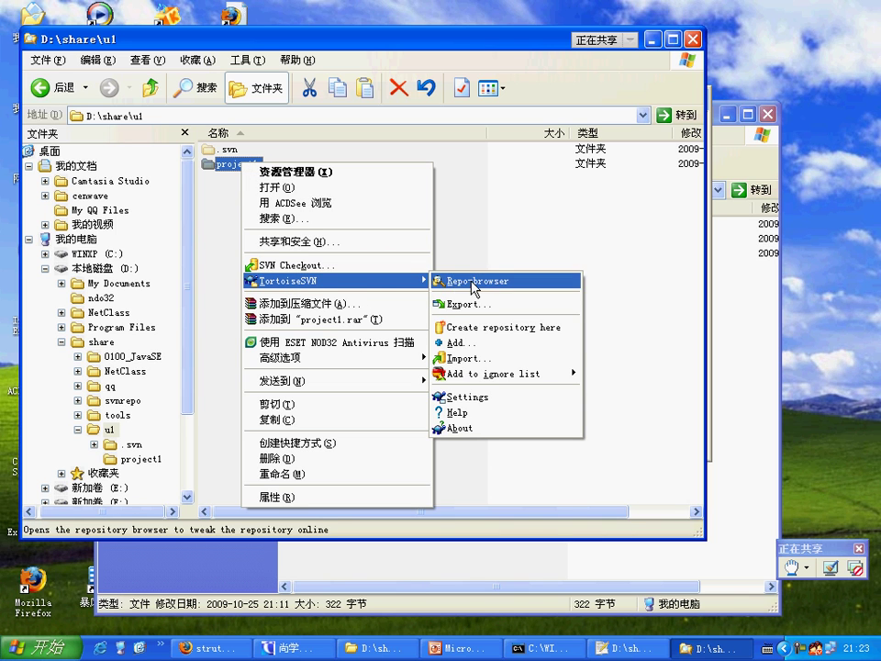
left_click(476, 343)
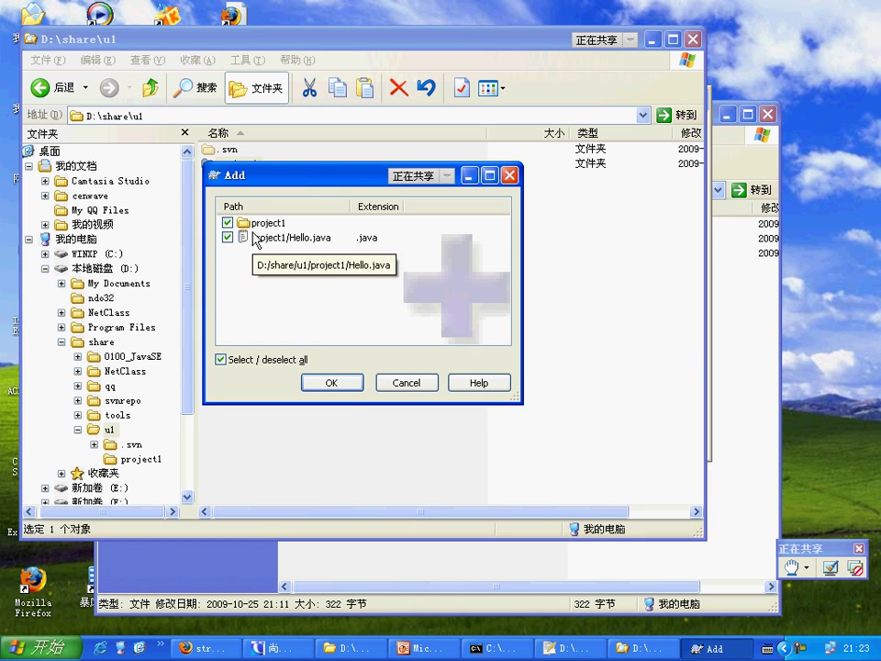
left_click(339, 385)
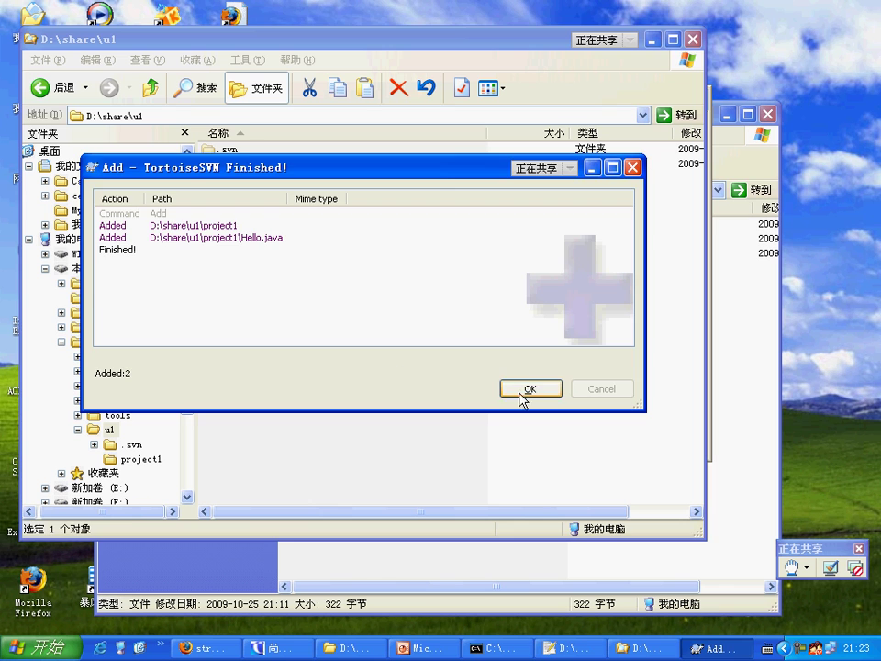
left_click(519, 390)
Commit the project1 folder to the repository with the message 第一次提交, authenticating with the username and account password.
right_click(246, 166)
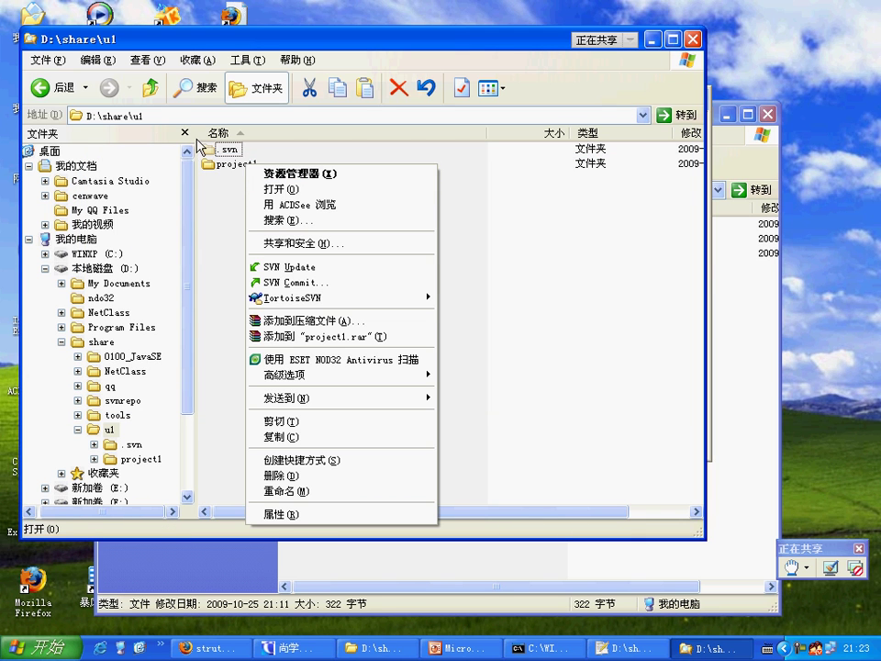
left_click(225, 166)
right_click(225, 165)
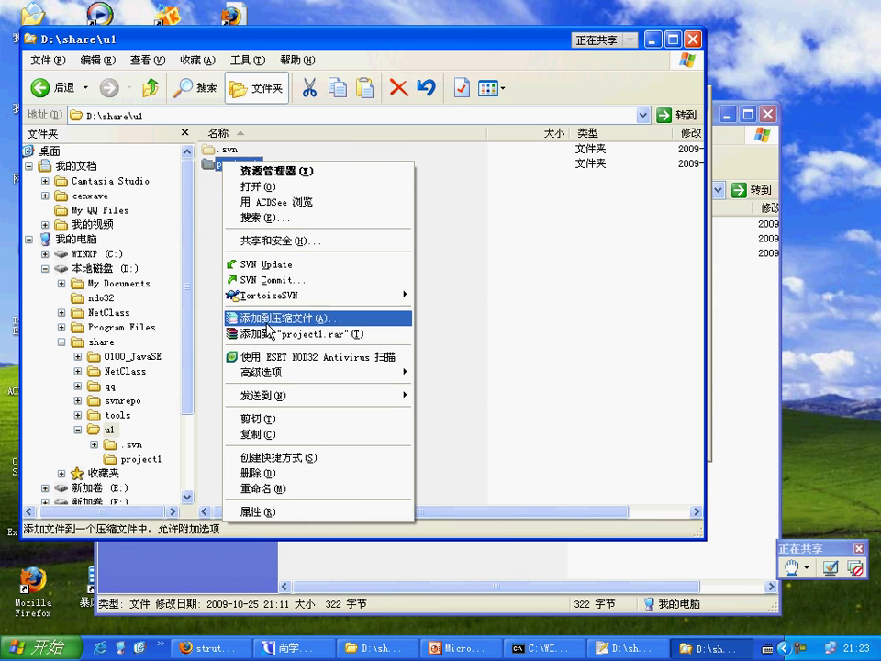
mouse_move(296, 303)
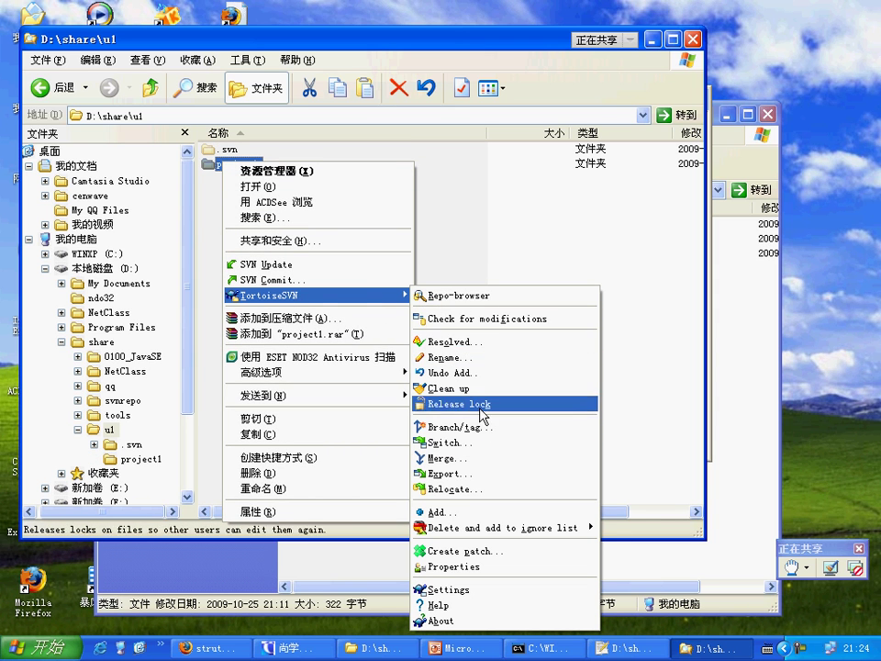
mouse_move(463, 527)
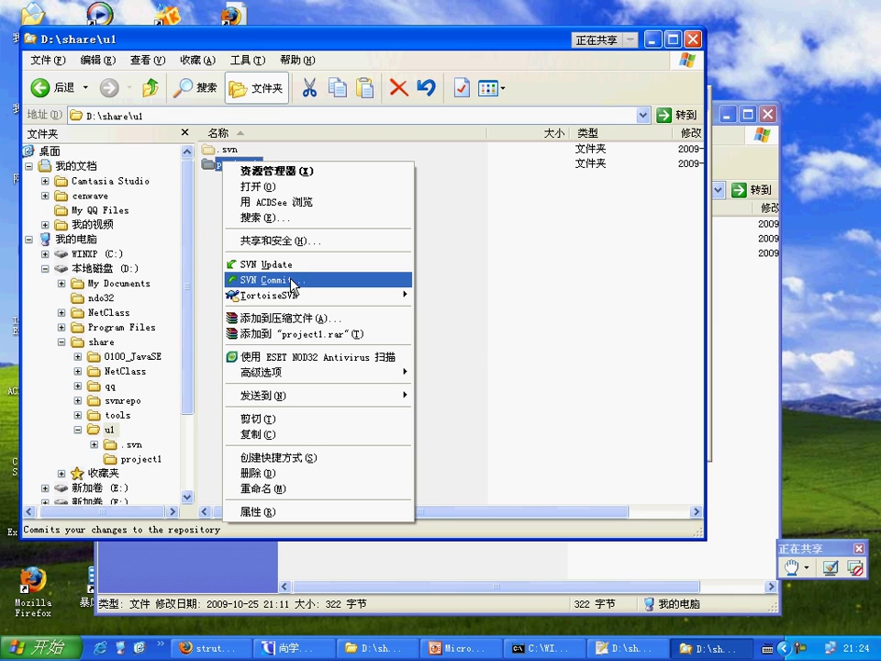
left_click(276, 281)
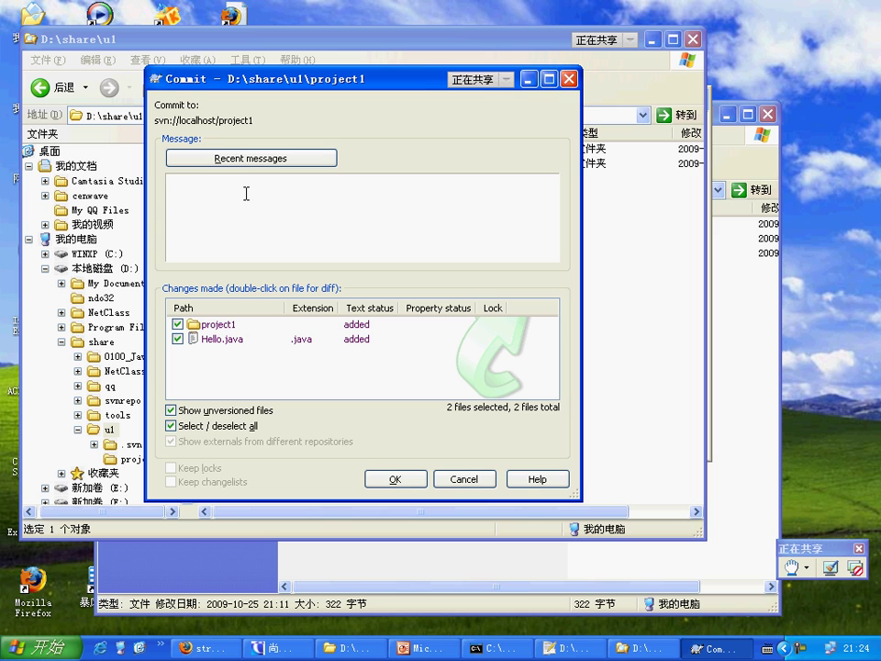
left_click(246, 192)
type("第一次提交")
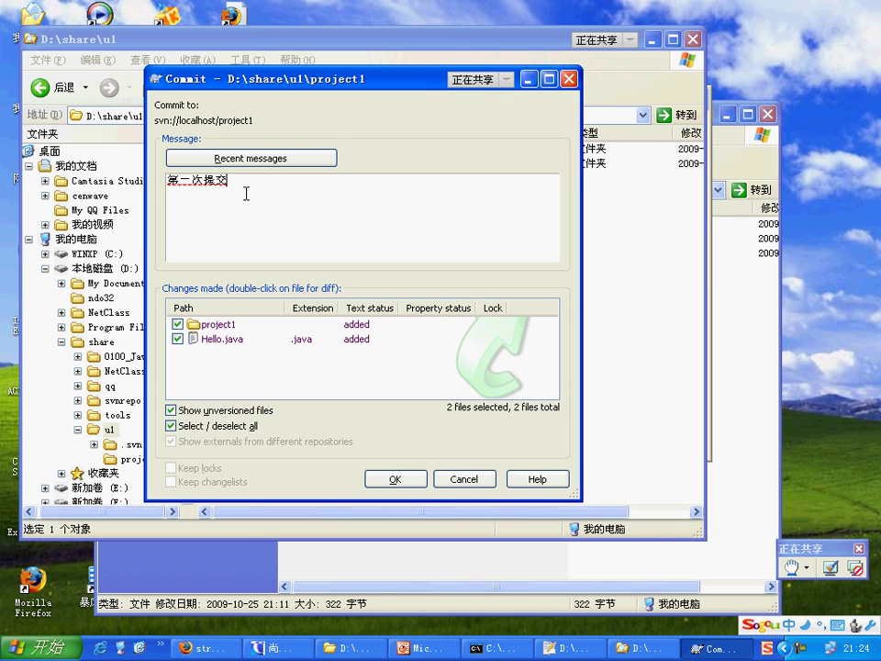
left_click(396, 481)
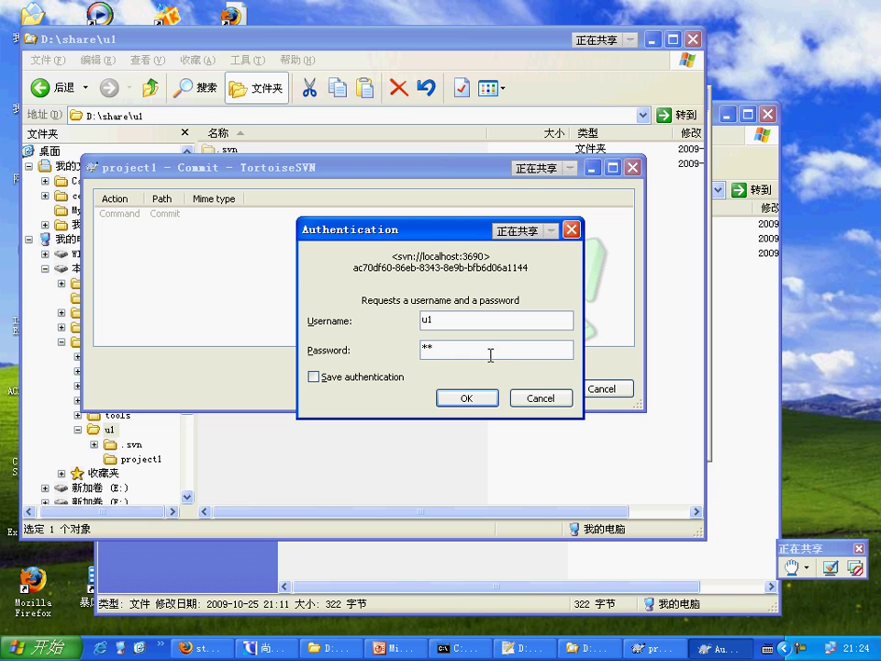
left_click(476, 400)
left_click(512, 390)
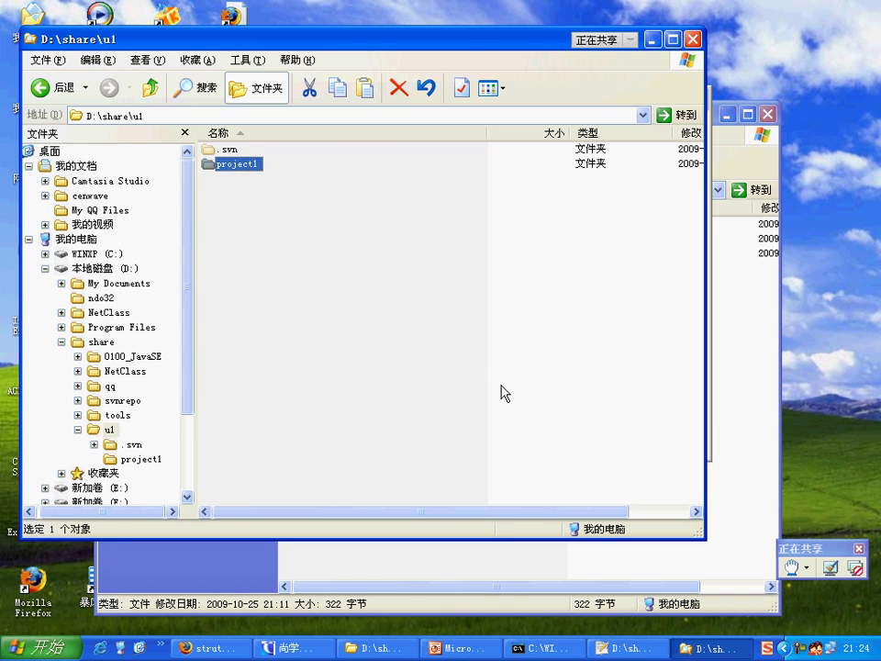
Open the committed project1 folder to check its contents, and return to the u1 folder.
left_click(239, 165)
left_click(278, 211)
double_click(237, 163)
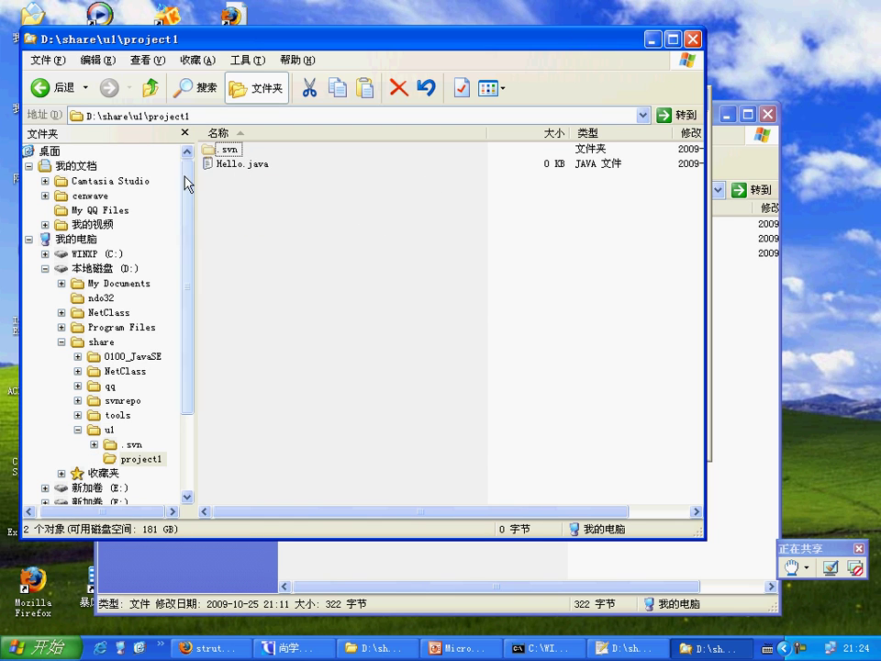
left_click(152, 88)
Browse the repository with TortoiseSVN's Repo-browser, refresh project1, select its Hello.java file, and close the browser.
right_click(350, 241)
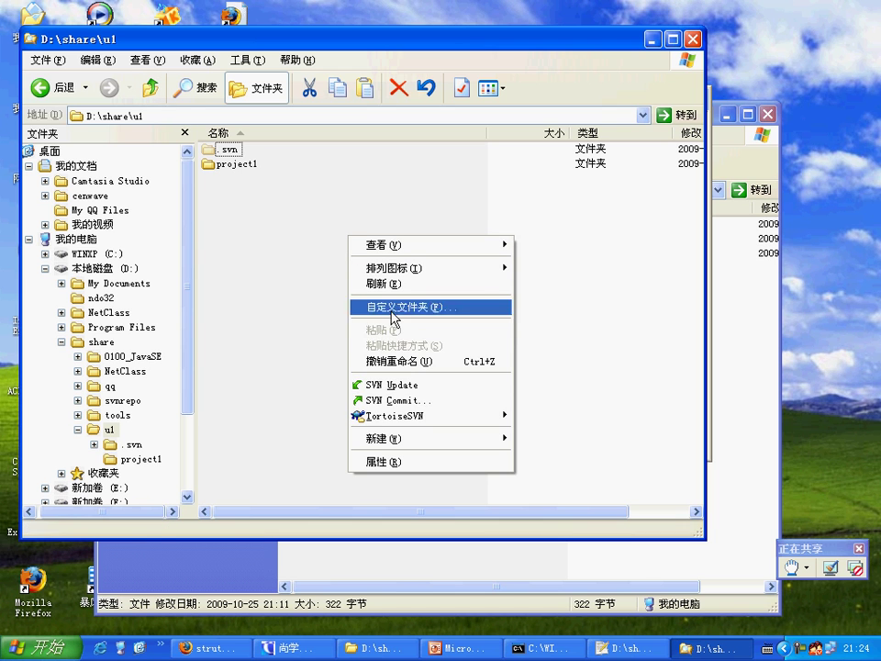
mouse_move(422, 414)
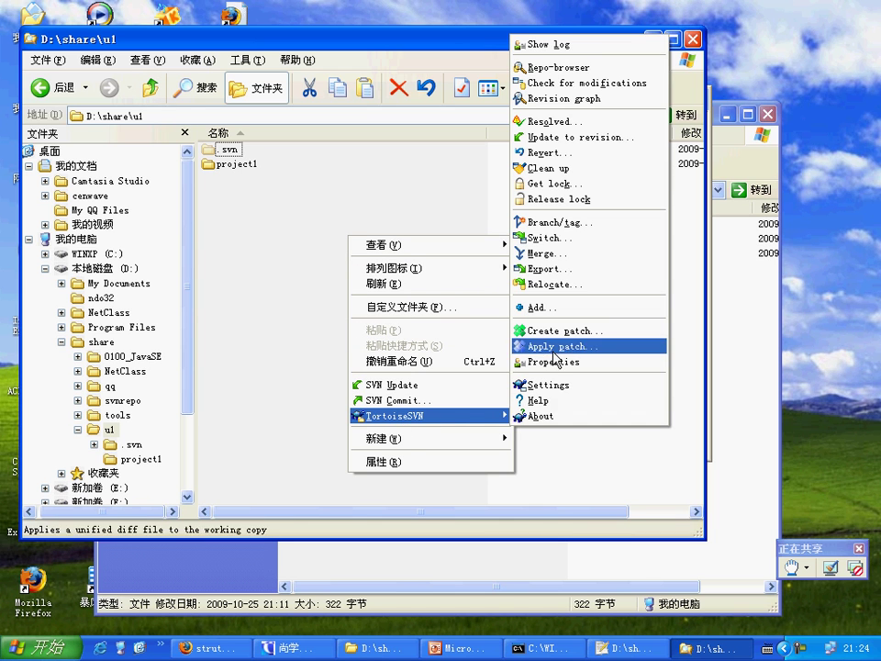
left_click(565, 68)
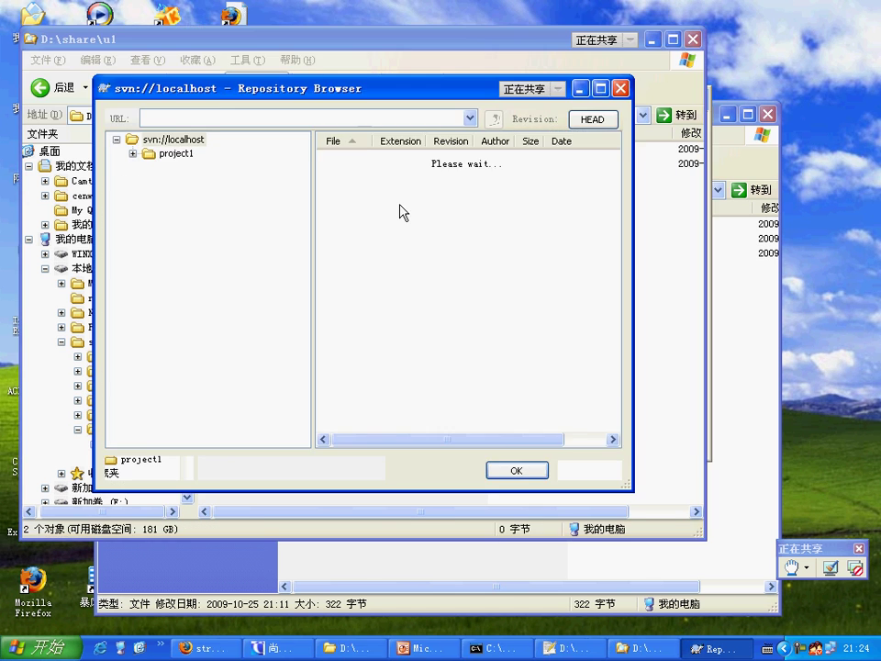
left_click(176, 153)
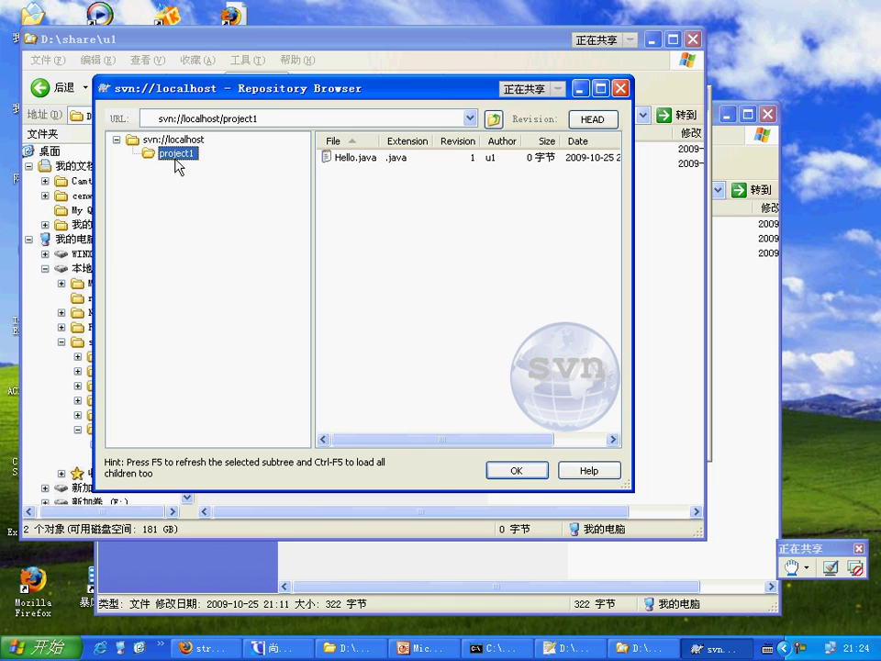
key("Up")
key("Down")
key("F5")
left_click(349, 163)
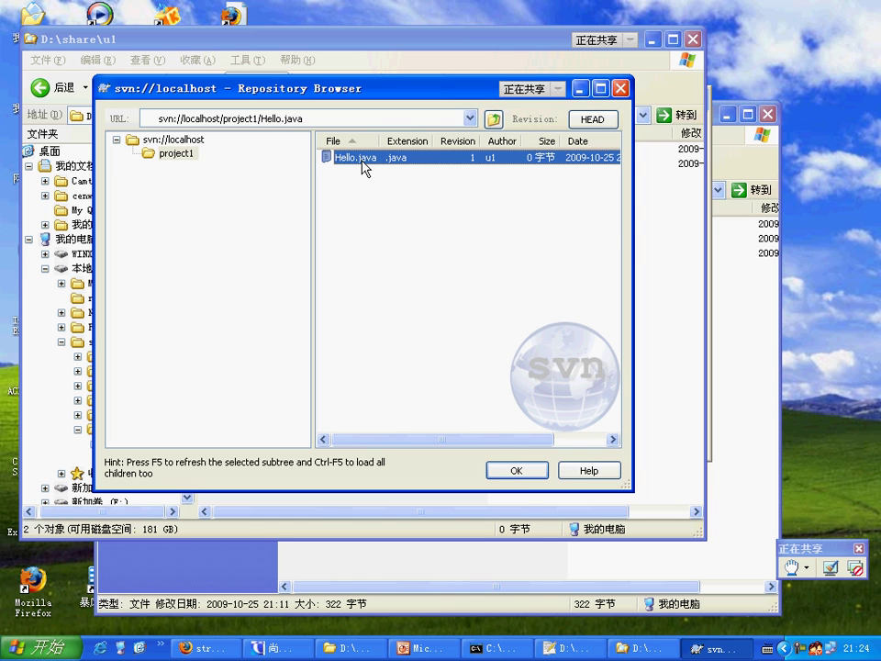
left_click(515, 471)
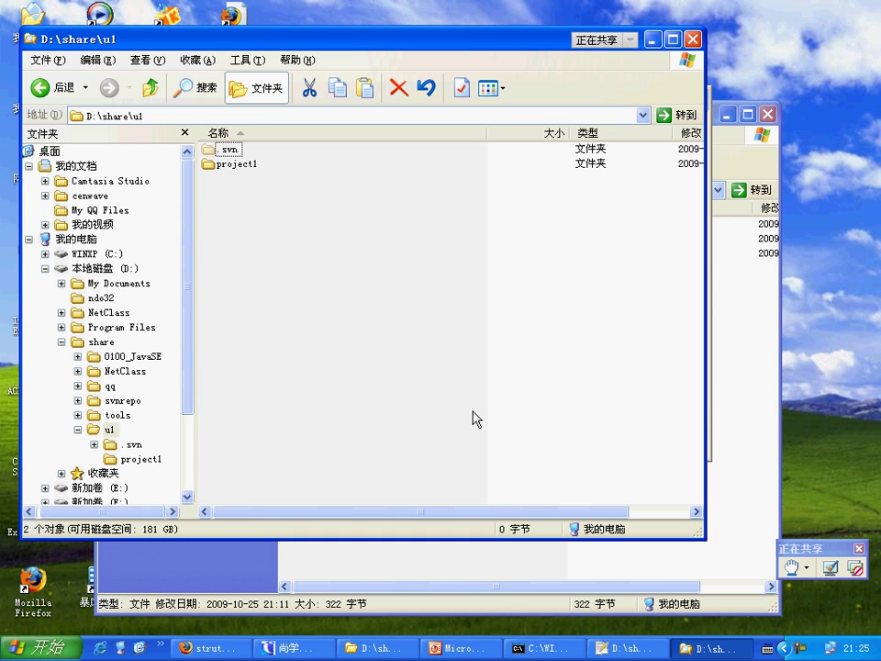
Review the SVN commands available in u1, look at Hello.java inside project1, and return to u1.
right_click(315, 233)
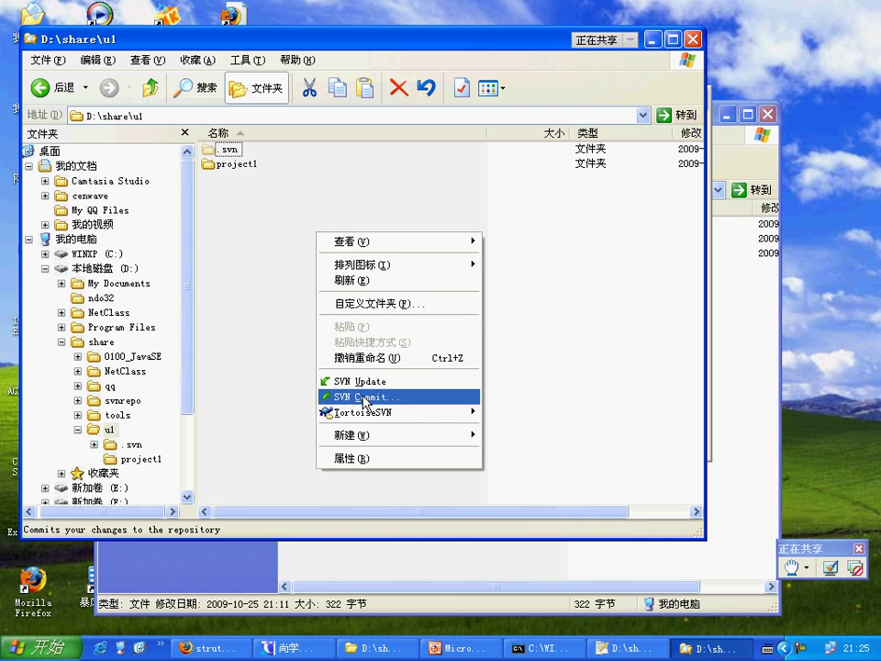
left_click(260, 255)
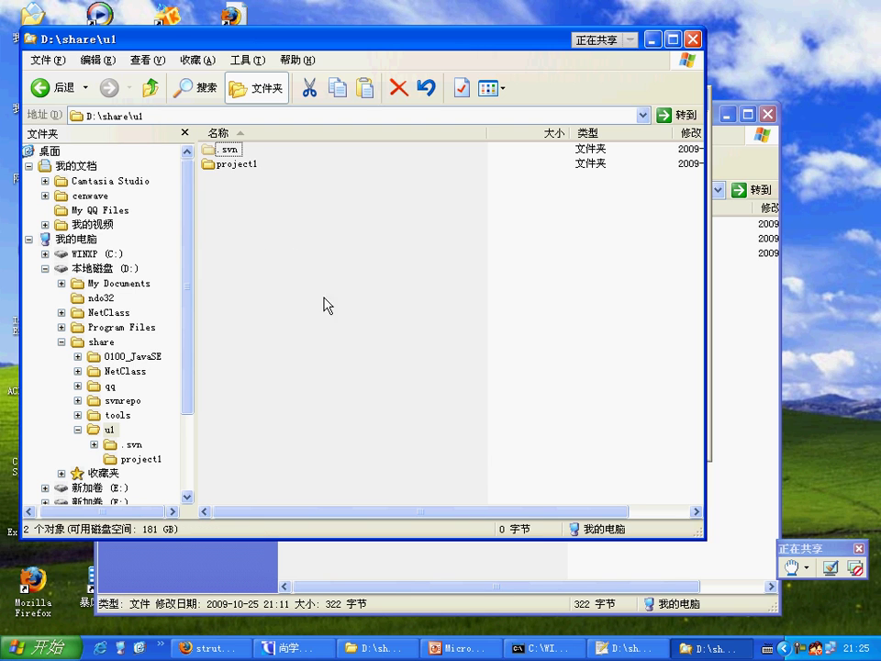
double_click(242, 167)
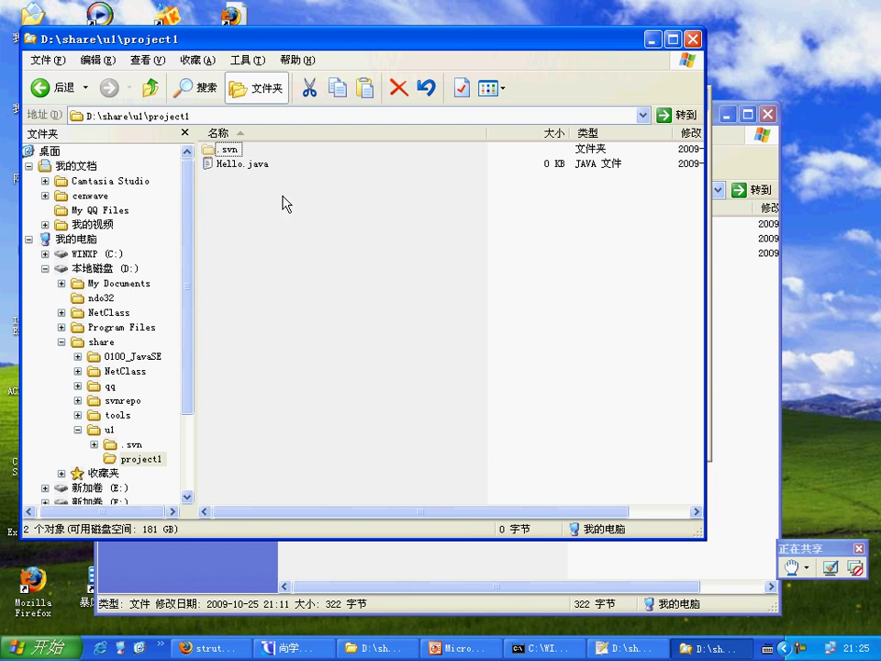
left_click(246, 167)
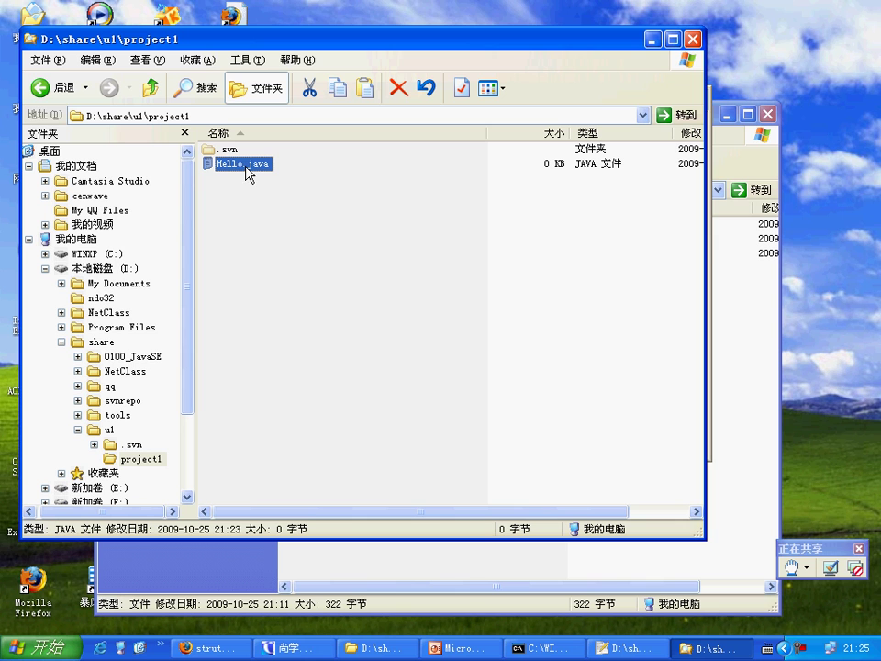
left_click(359, 222)
left_click(149, 87)
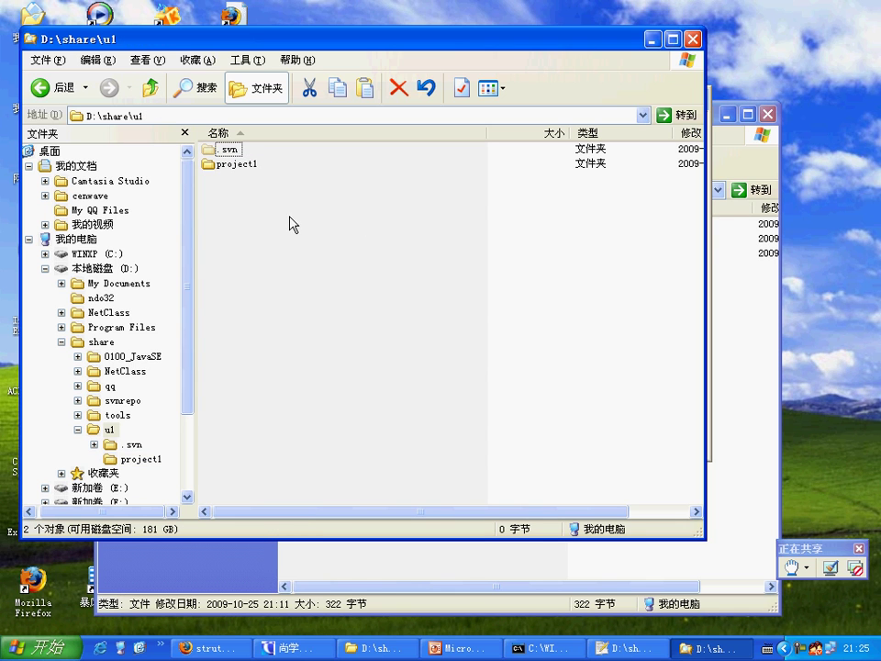
Go up to the D:\share folder and create a new folder named u2 in it.
left_click(149, 87)
right_click(306, 238)
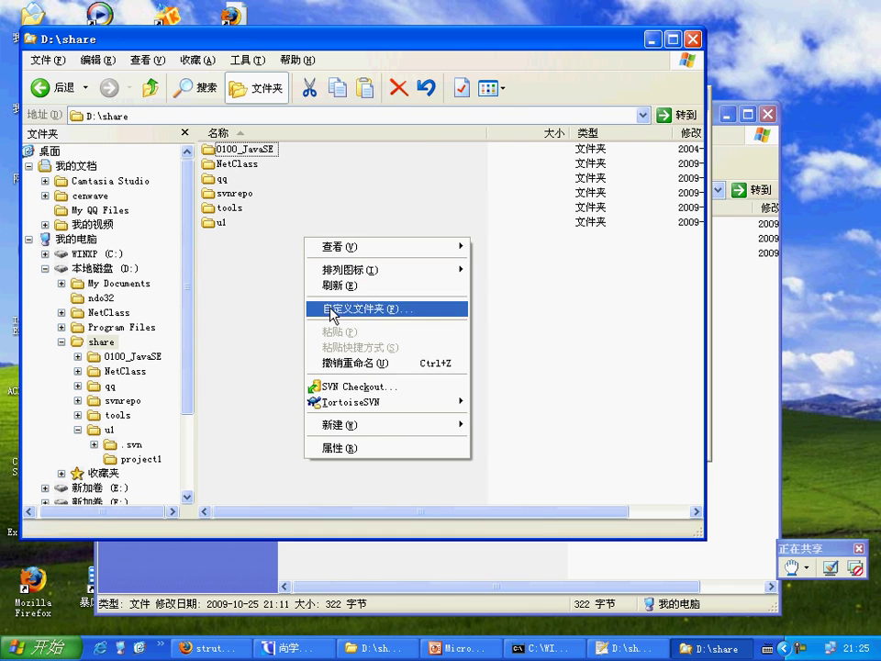
mouse_move(372, 424)
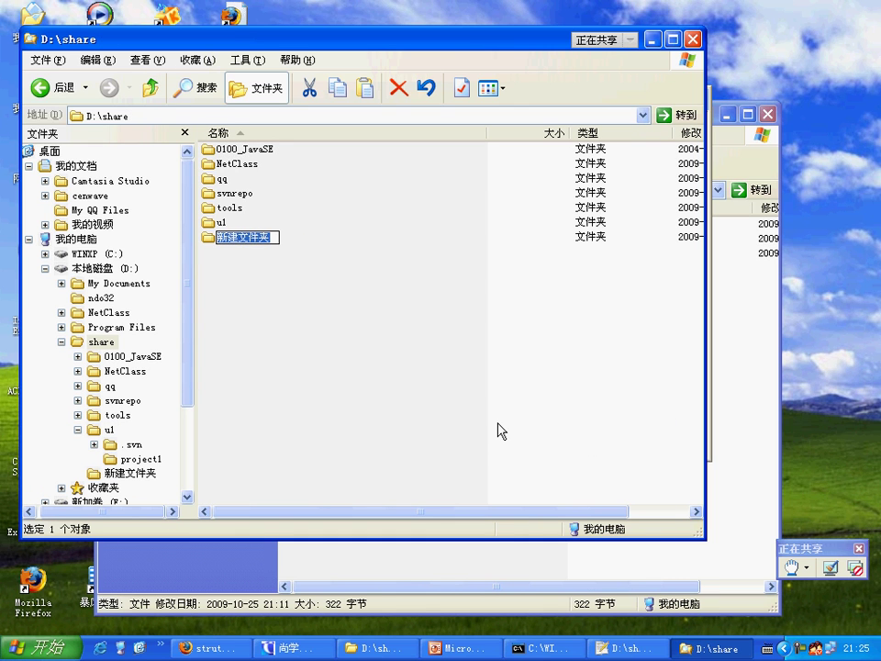
type("u2")
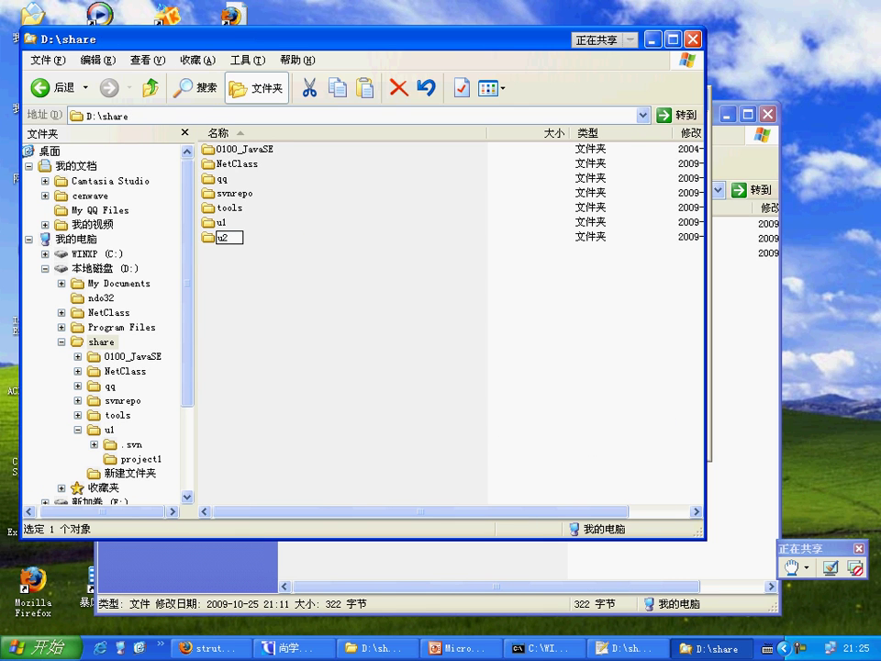
key("Return")
Check out svn://localhost/ into the D:\share\u2 folder, removing project1/Hello.java from the repository URL, and open the checked-out project1 folder.
double_click(232, 239)
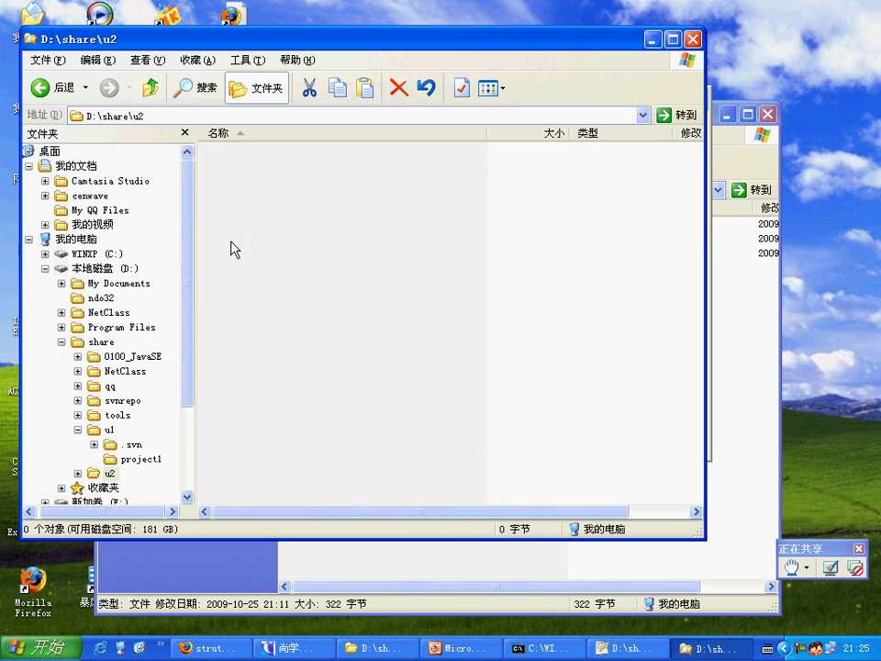
right_click(301, 203)
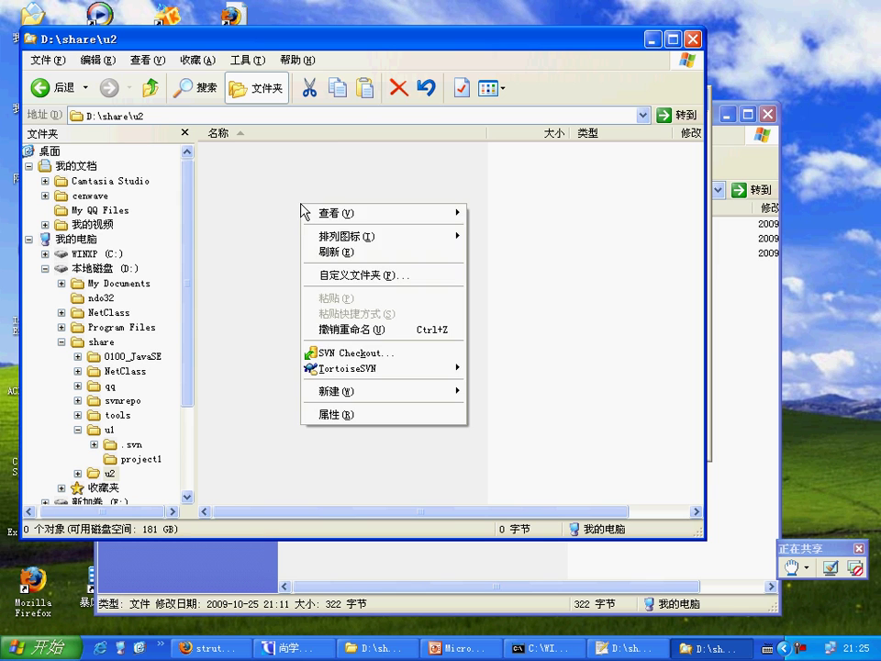
left_click(358, 352)
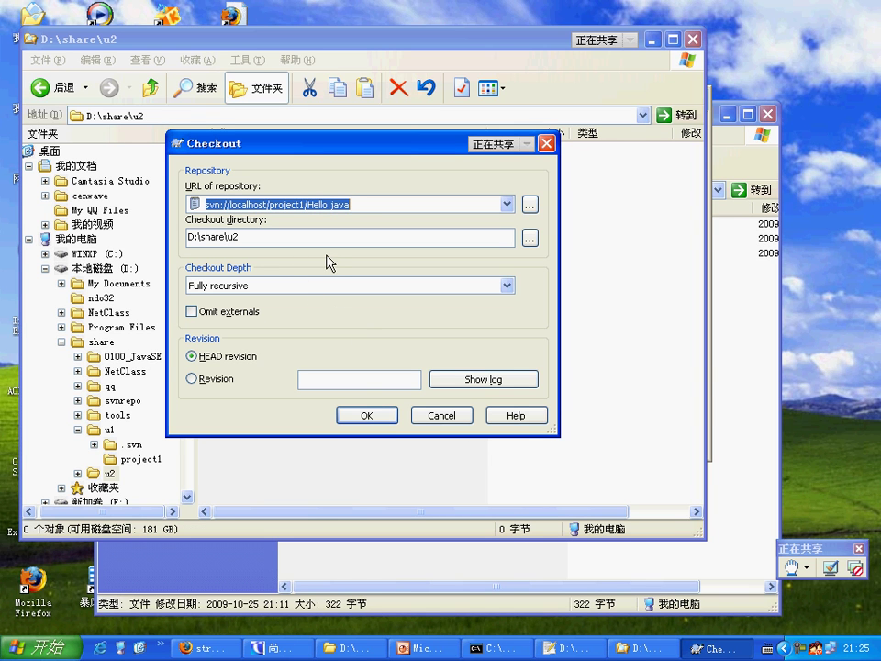
left_click_drag(306, 204, 384, 204)
key("Delete")
left_click_drag(271, 203, 312, 203)
key("Delete")
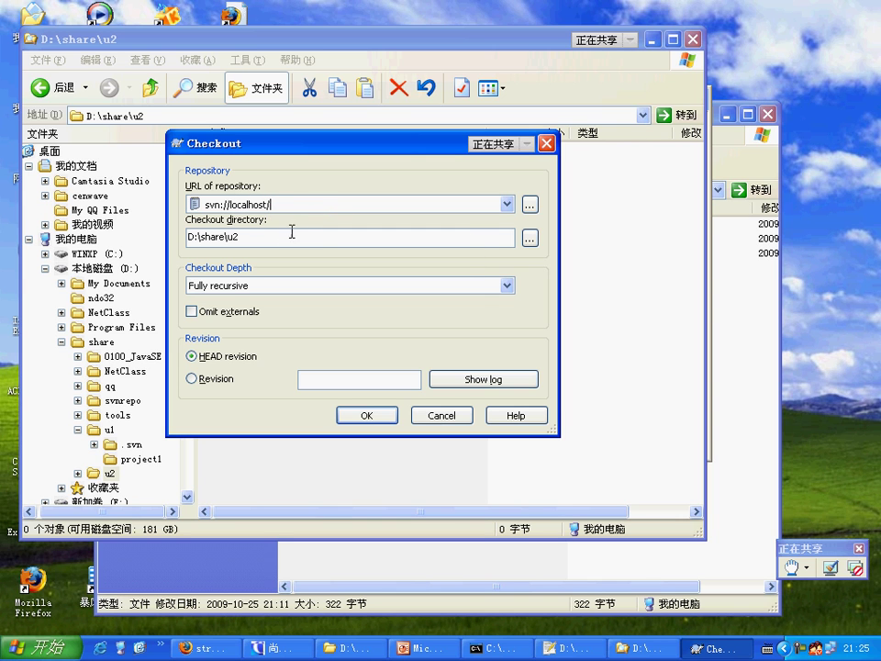
left_click(353, 415)
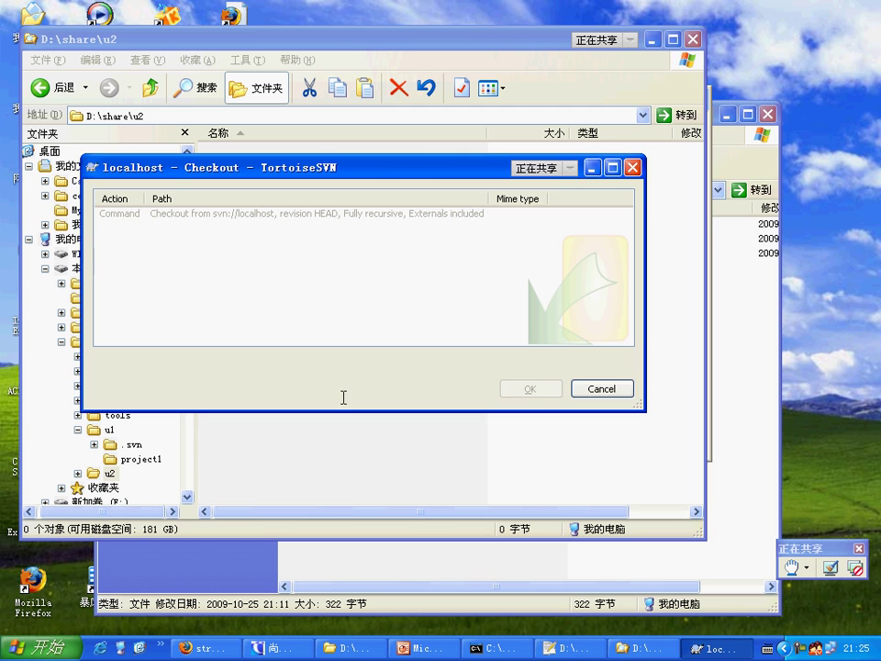
left_click(527, 388)
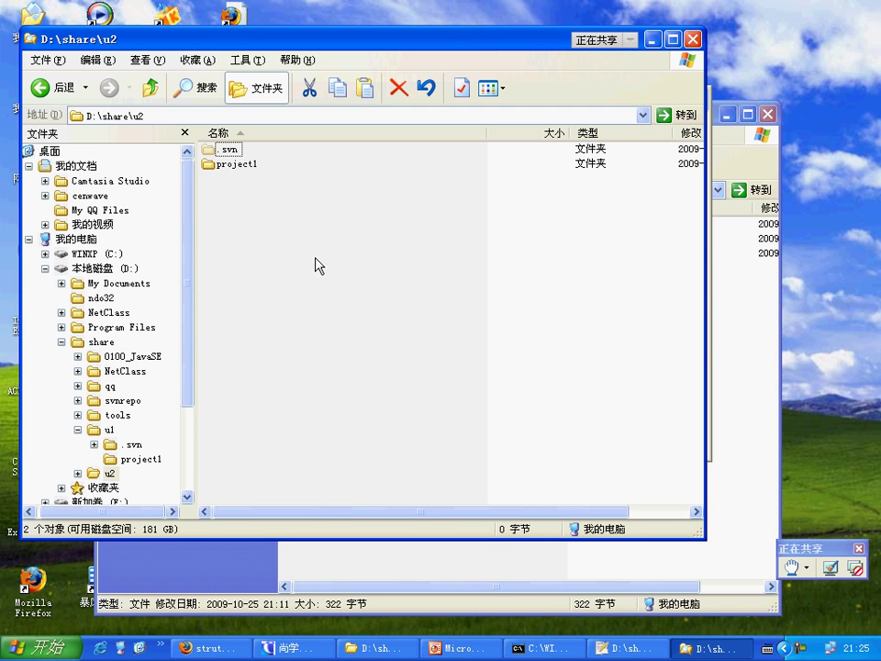
left_click(234, 164)
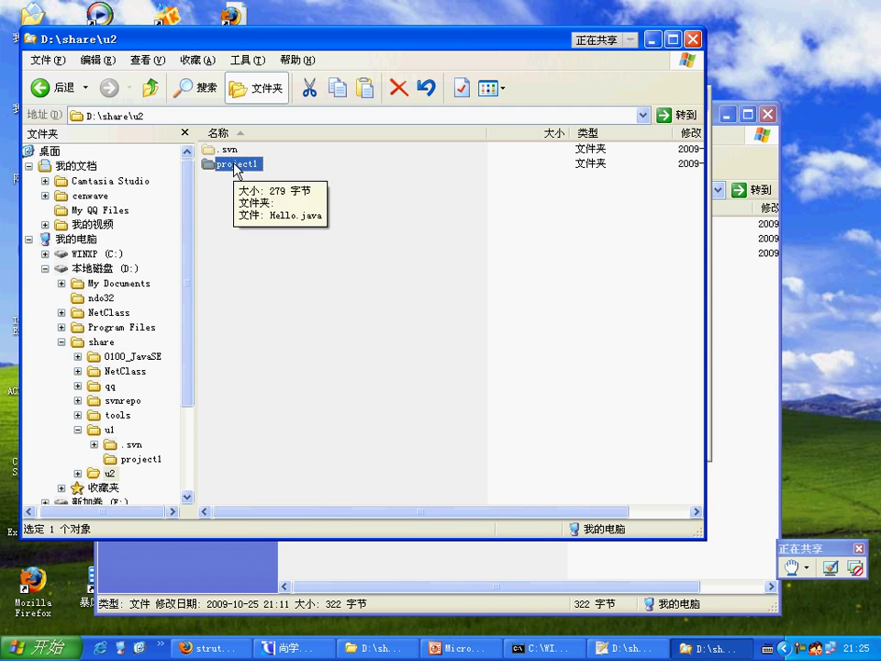
double_click(236, 165)
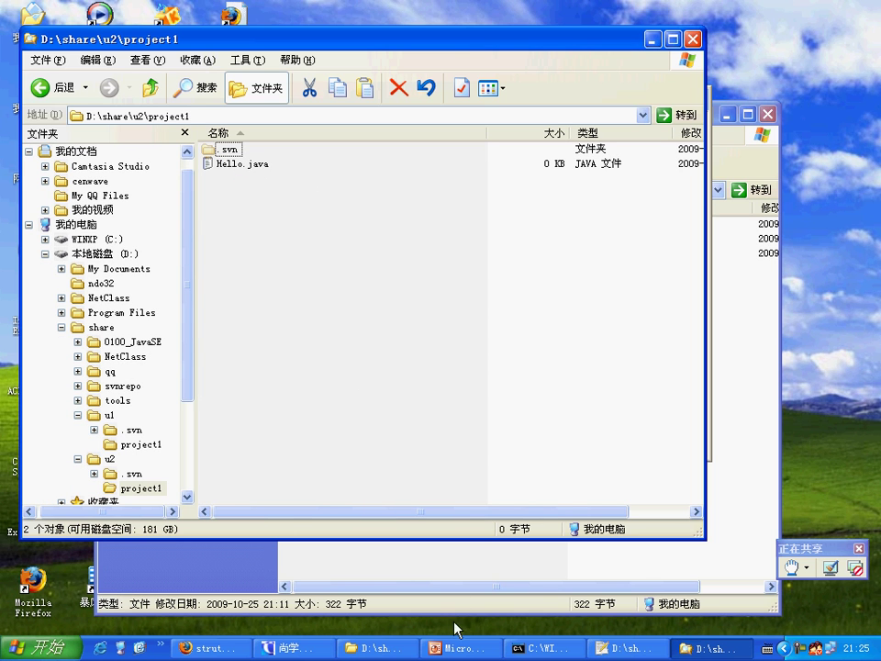
Switch to the PowerPoint slide and draw a rectangle to the right of the u1 box, with an arrow from the repository ellipse to it.
left_click(459, 647)
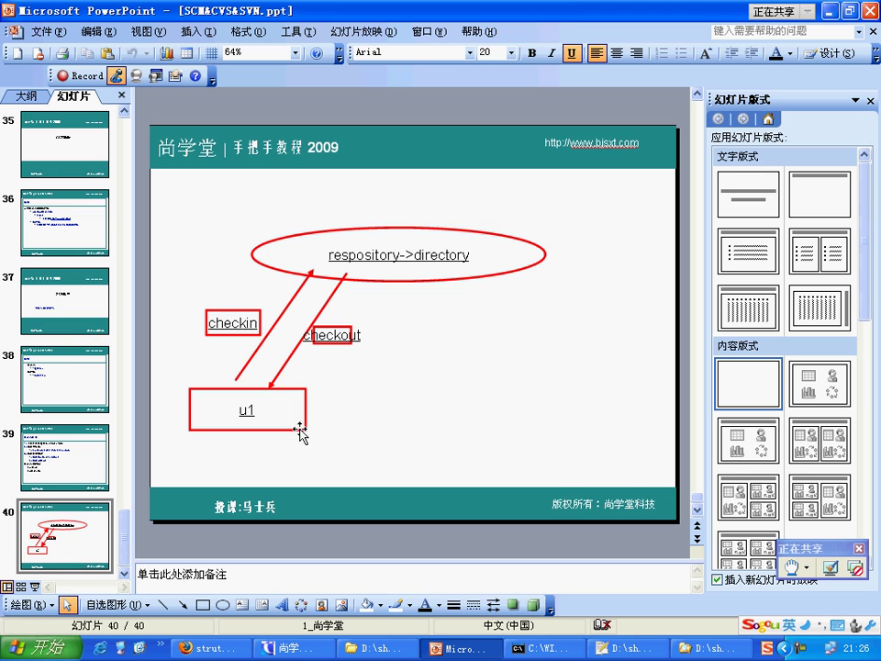
left_click(249, 404)
double_click(249, 408)
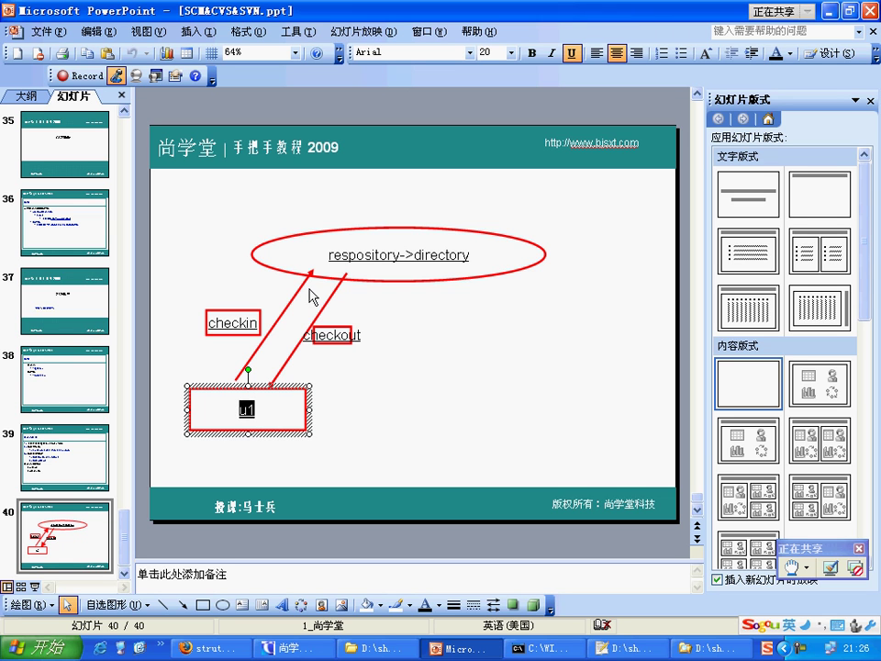
left_click(412, 261)
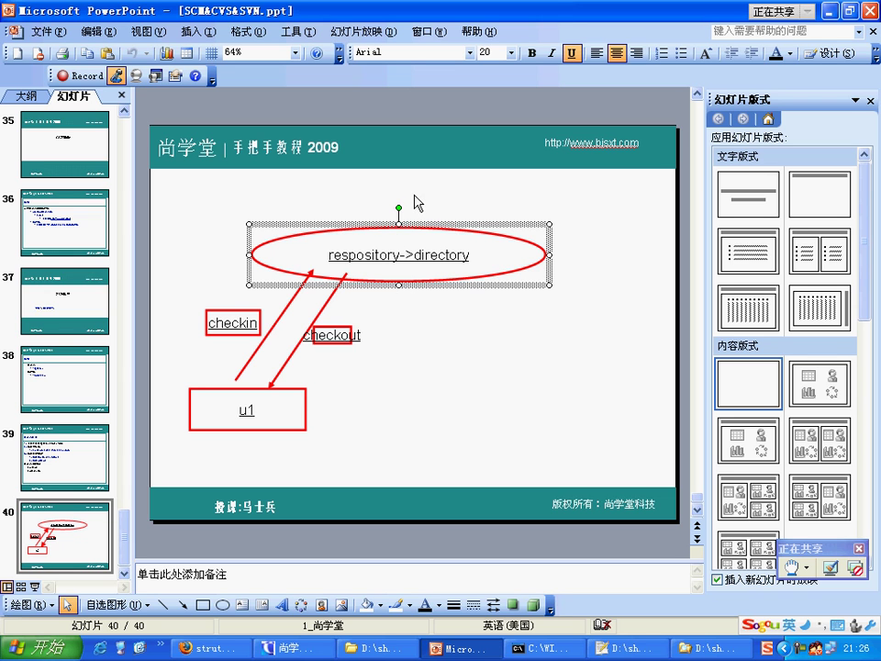
left_click(203, 604)
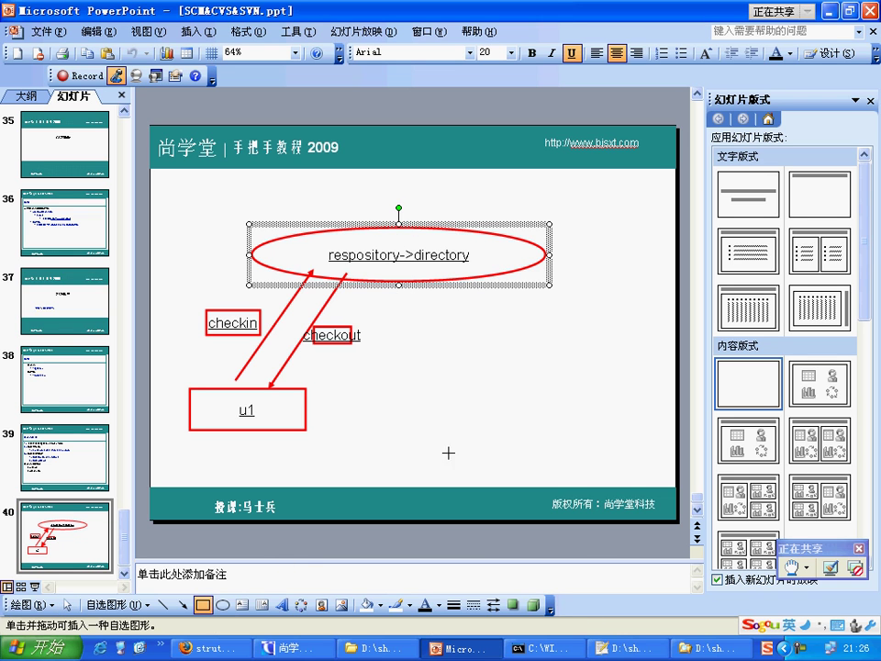
left_click_drag(416, 397, 525, 438)
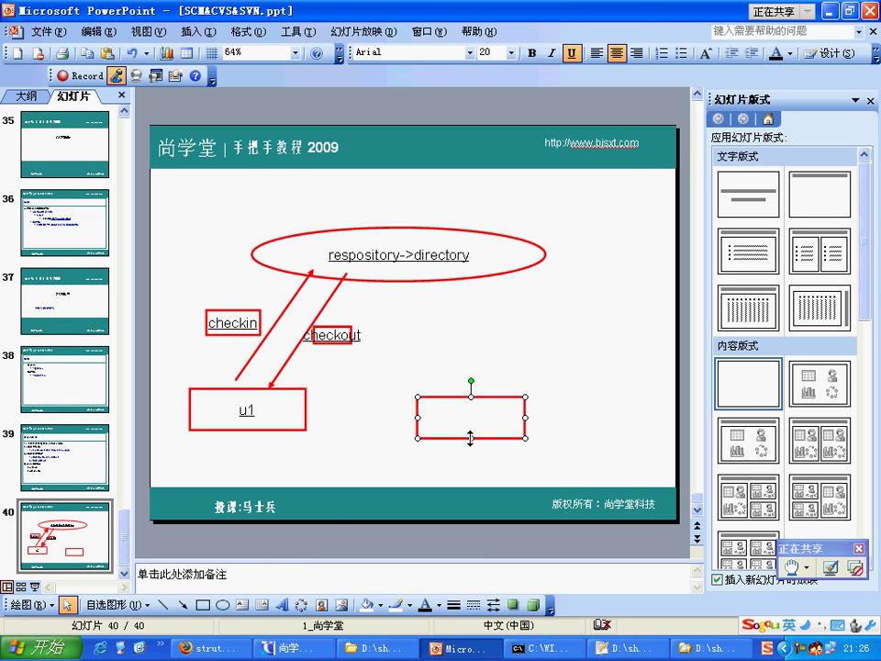
left_click(183, 604)
left_click_drag(403, 265, 449, 397)
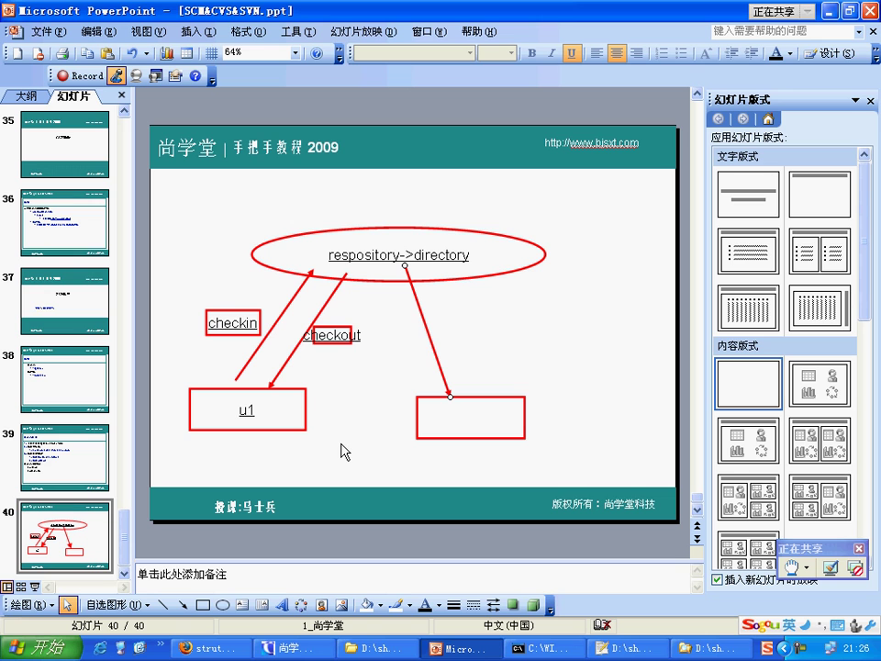